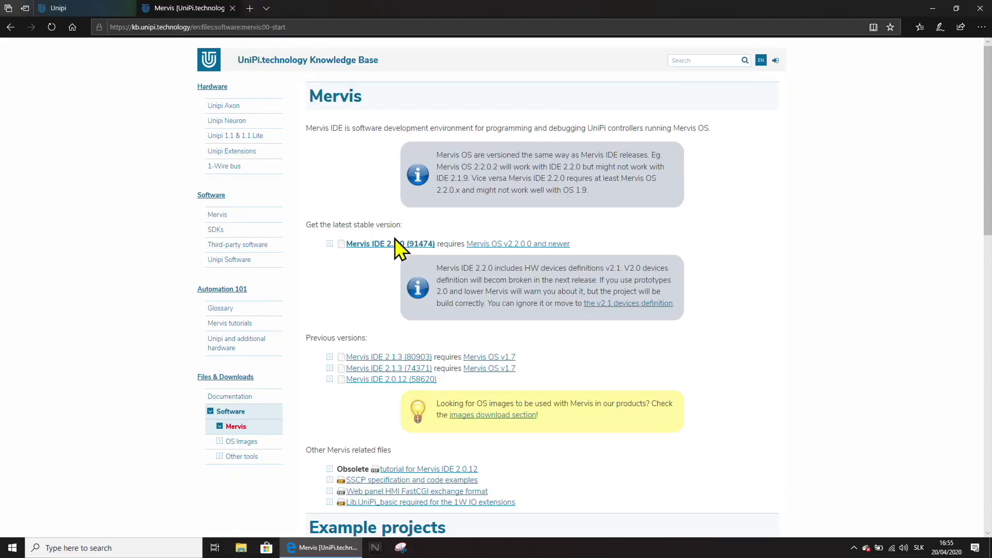
Step: Download and run the Mervis IDE 2.2.0 (91474) installer, and accept its licence agreement
click(385, 244)
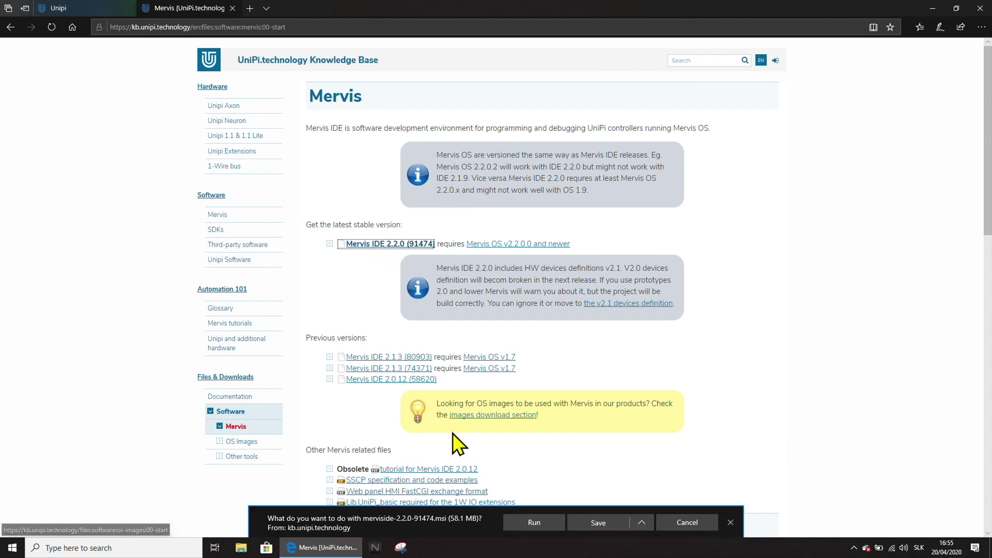
click(540, 521)
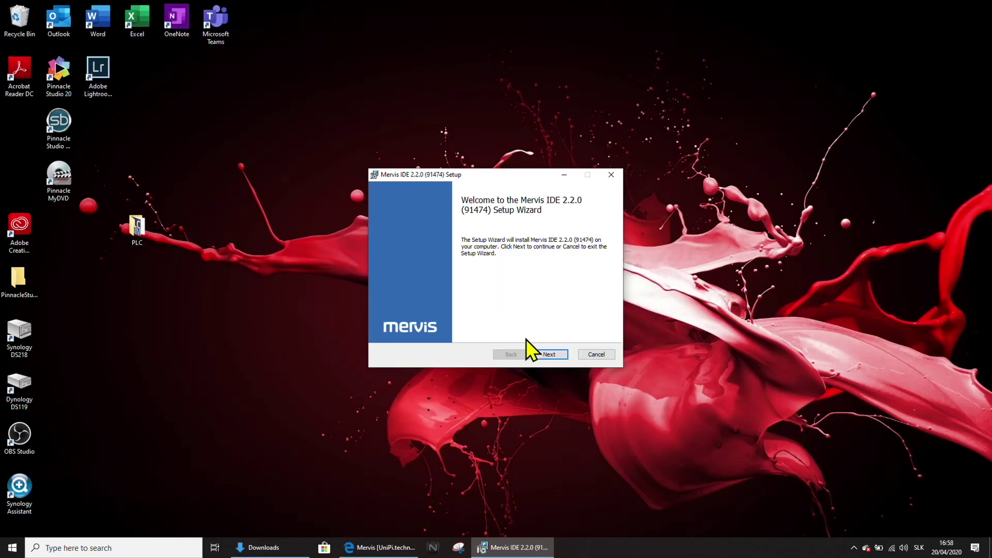
click(545, 356)
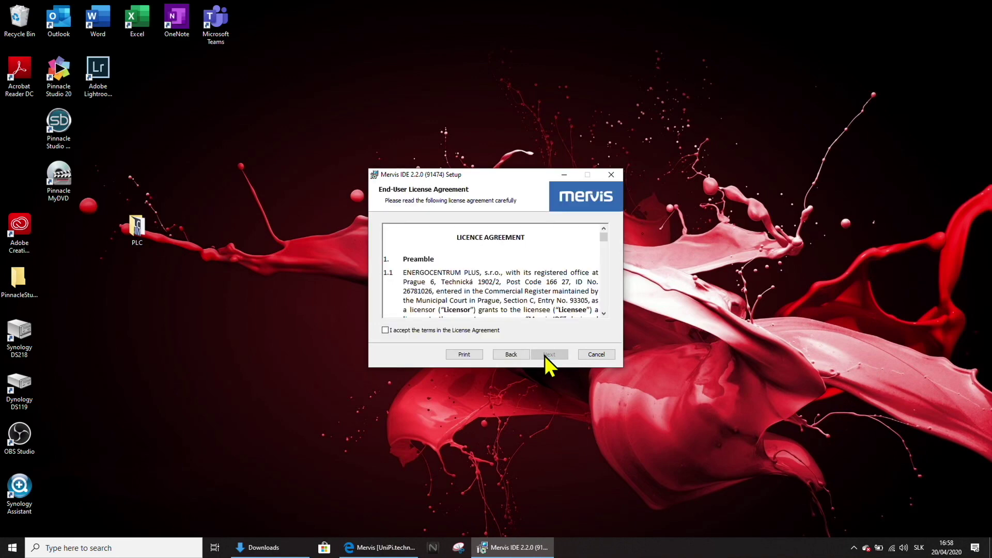
drag(604, 237, 610, 311)
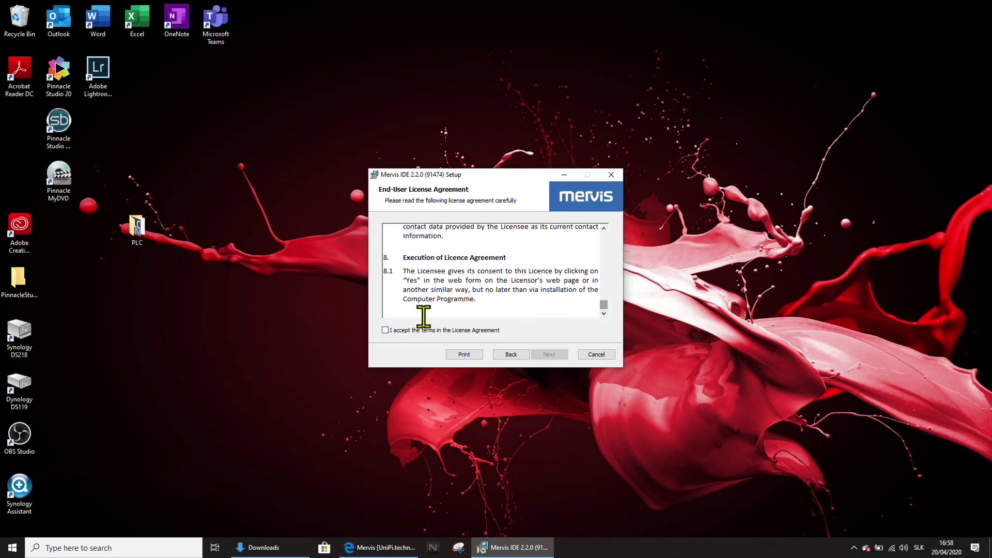
click(386, 330)
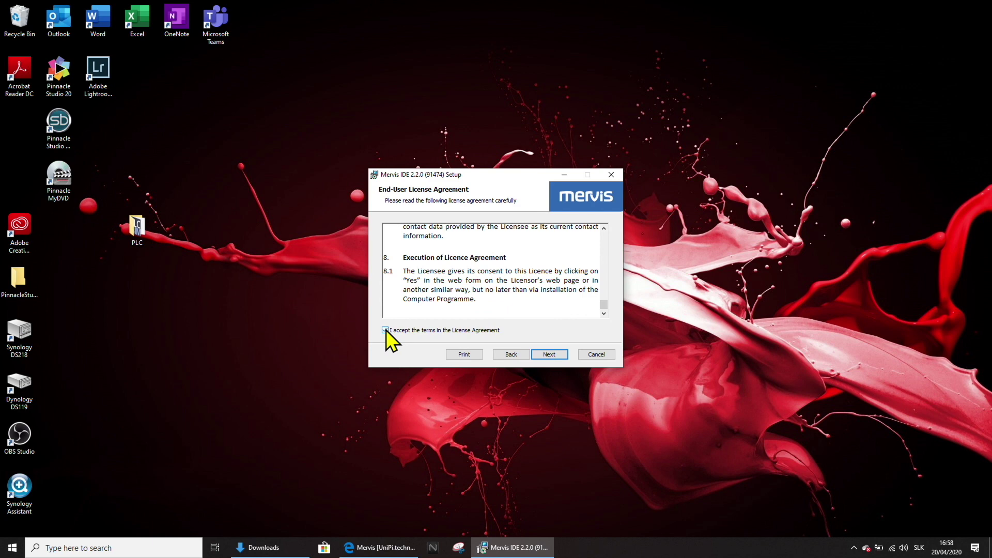
click(541, 355)
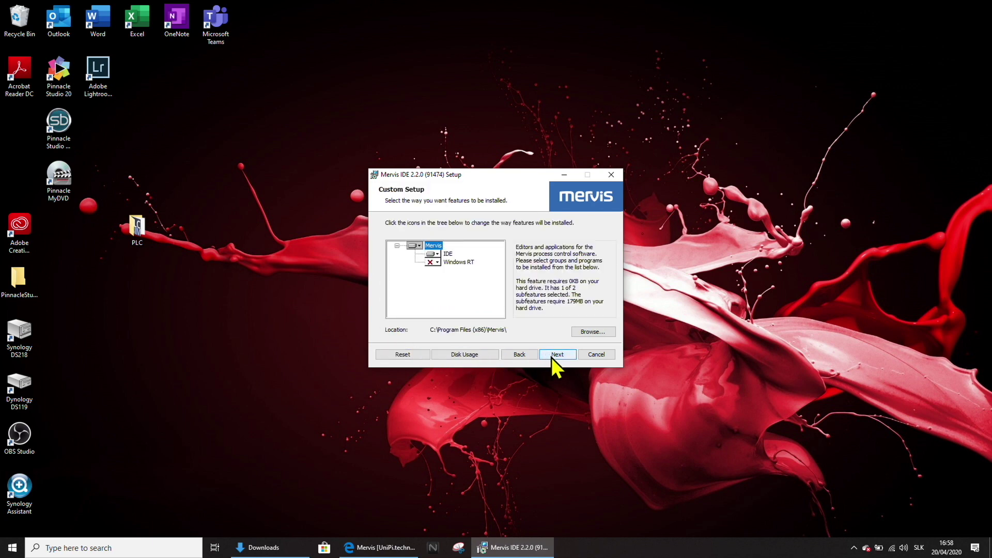
Step: Install the default IDE feature in the default location, allow the changes to the device, and finish the setup
click(551, 355)
click(552, 357)
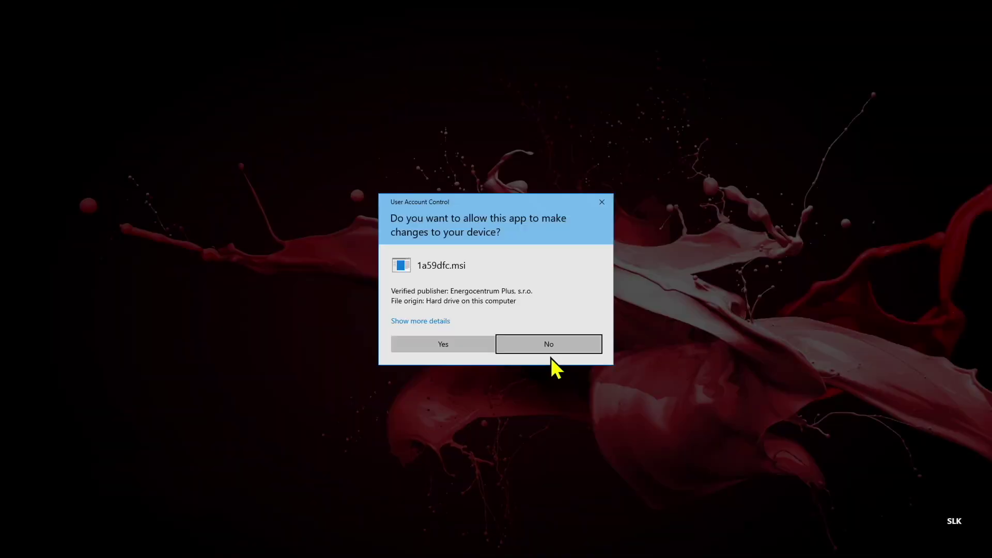
click(451, 340)
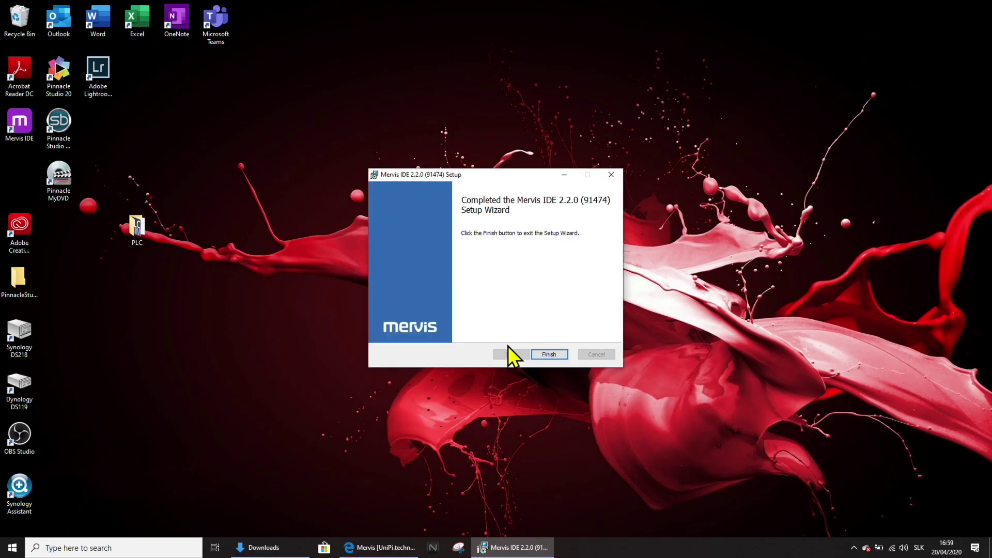
click(549, 356)
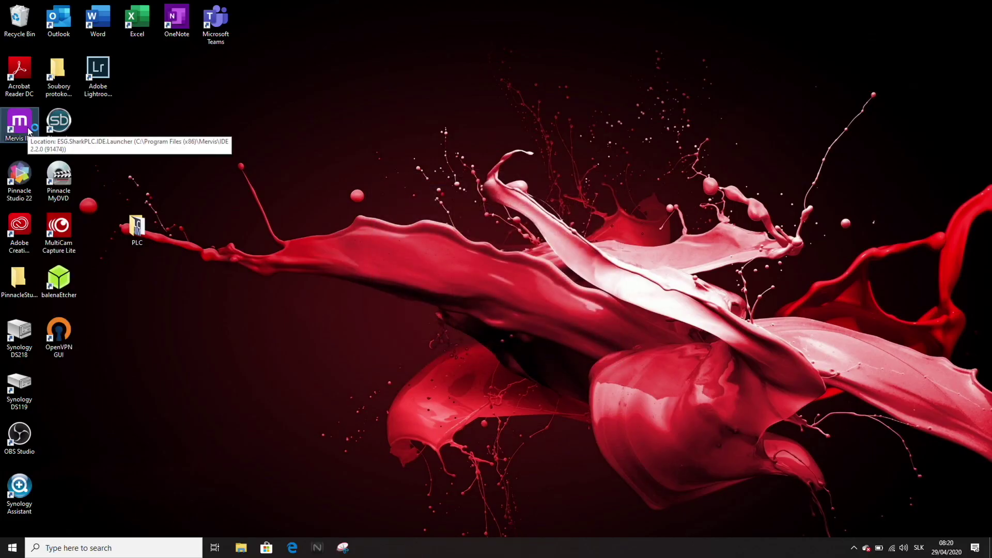
Step: Launch Mervis IDE and create a new solution named UnipiTest in Simple Mode
double_click(20, 124)
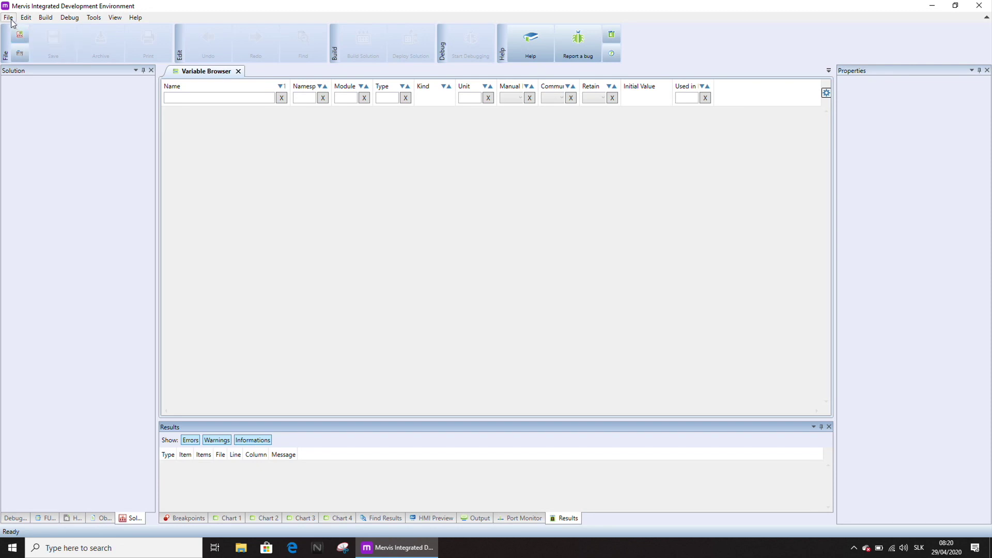
click(9, 18)
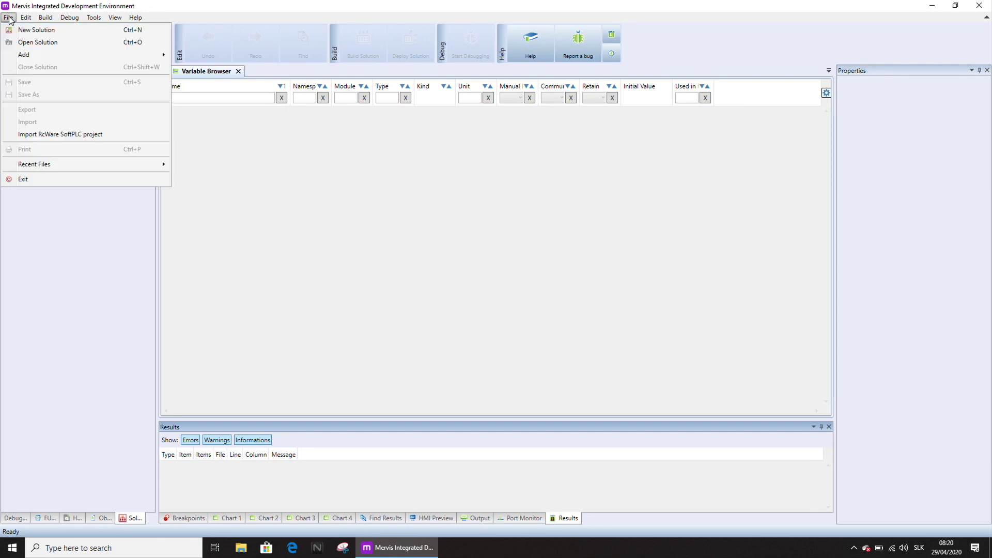
click(24, 30)
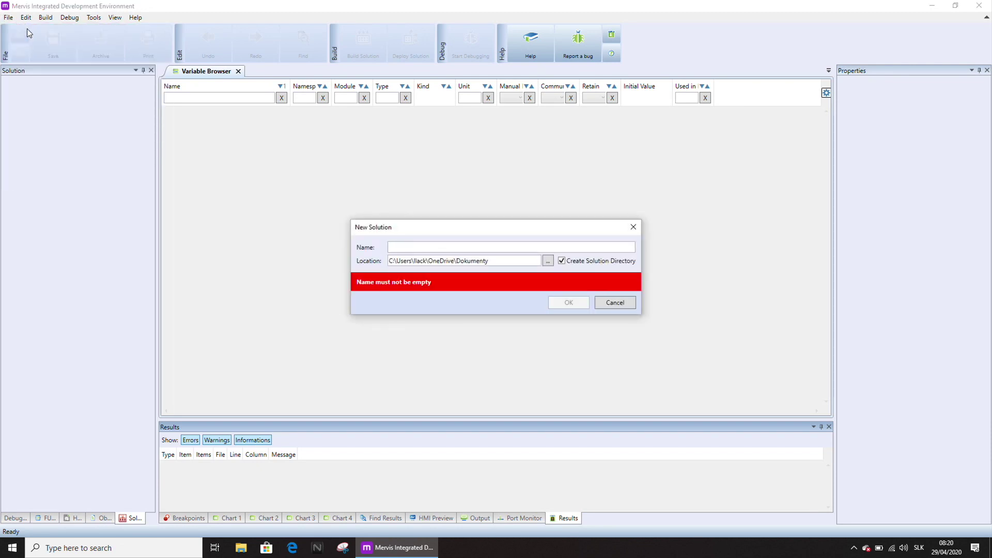
text(U)
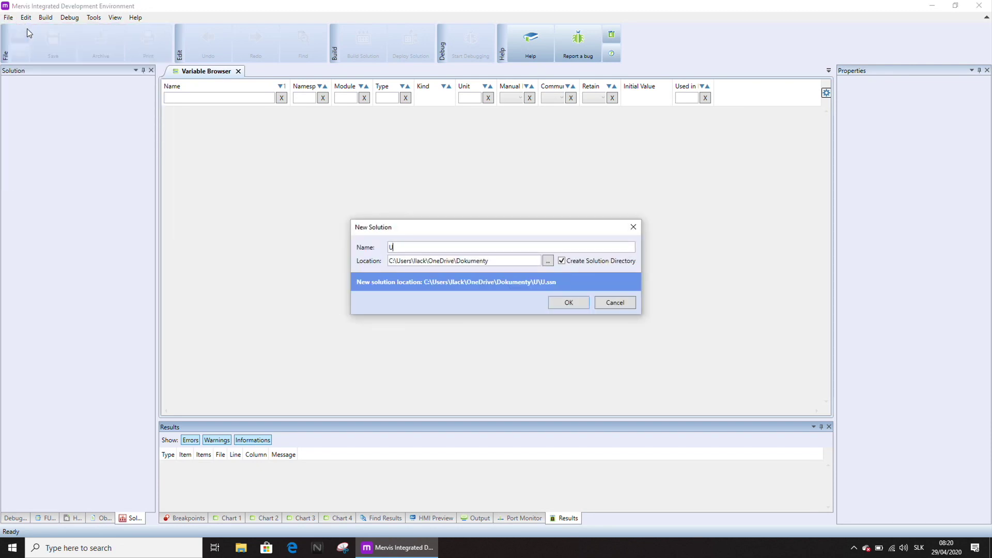
text(nipiTest)
click(563, 300)
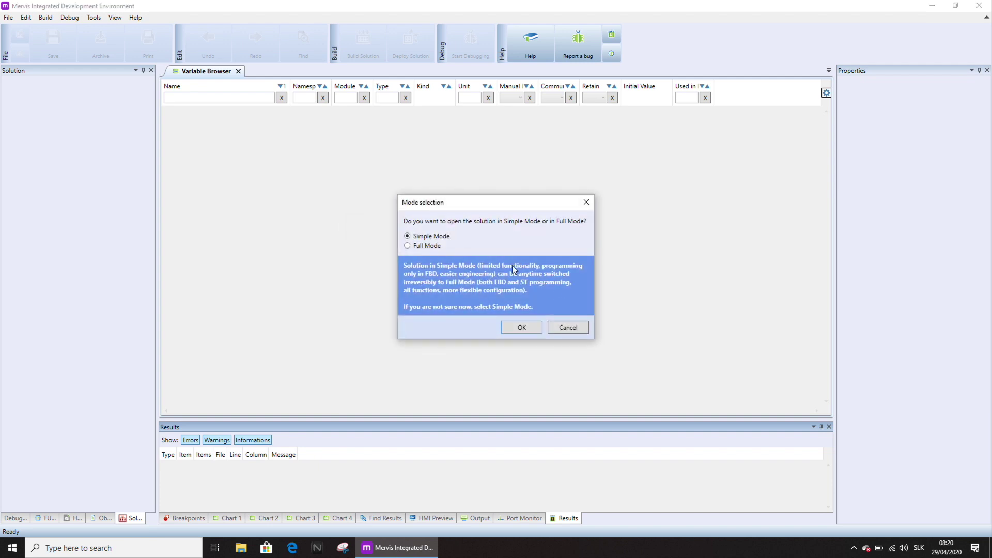
click(522, 328)
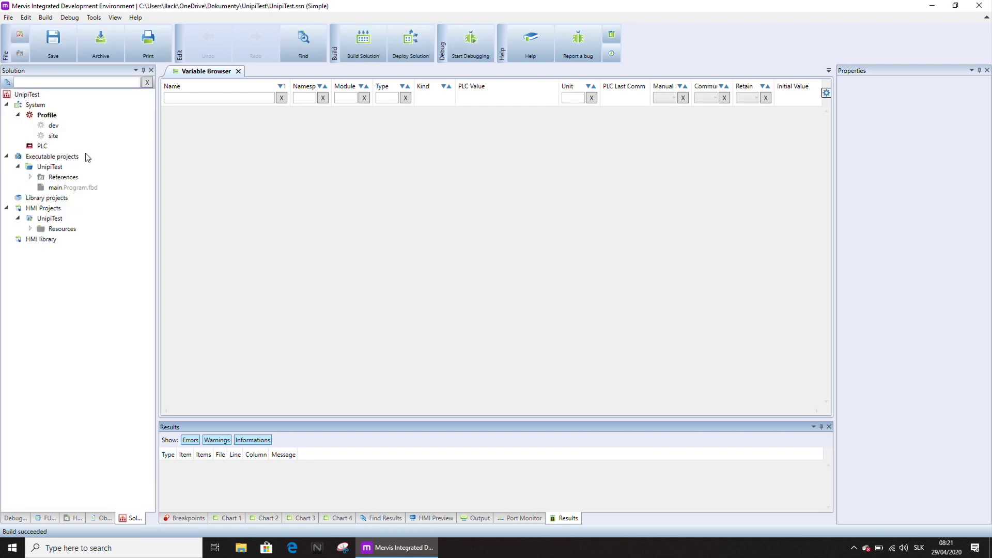
Step: Attach the UniPi 1.1 controller at 192.168.0.138 to the PLC using UDP broadcast, with its configuration downloaded
click(41, 148)
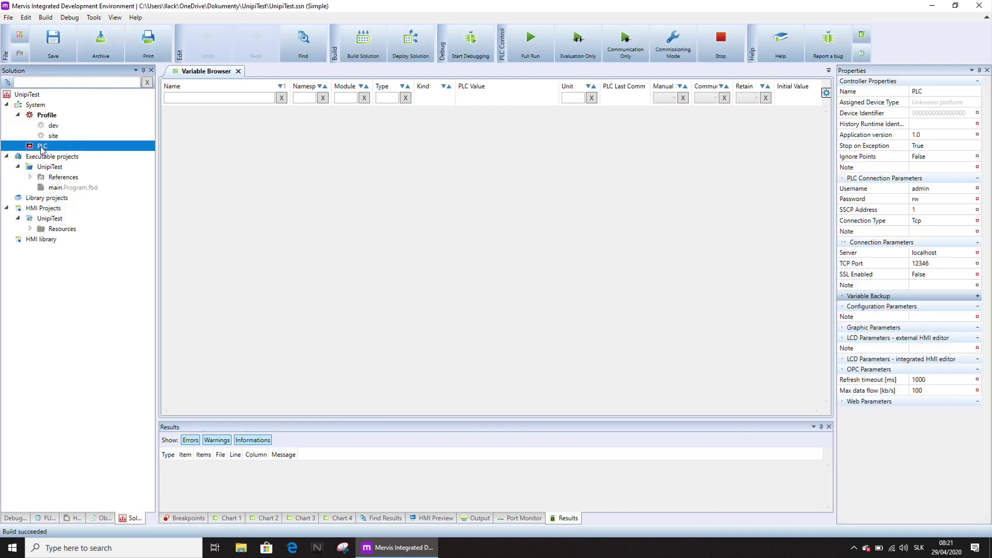
right_click(42, 150)
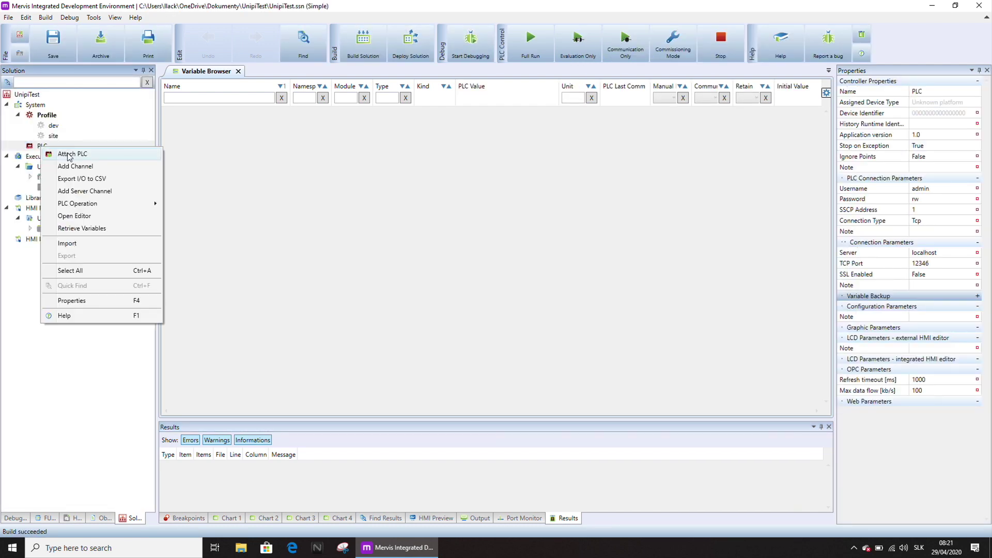
click(58, 153)
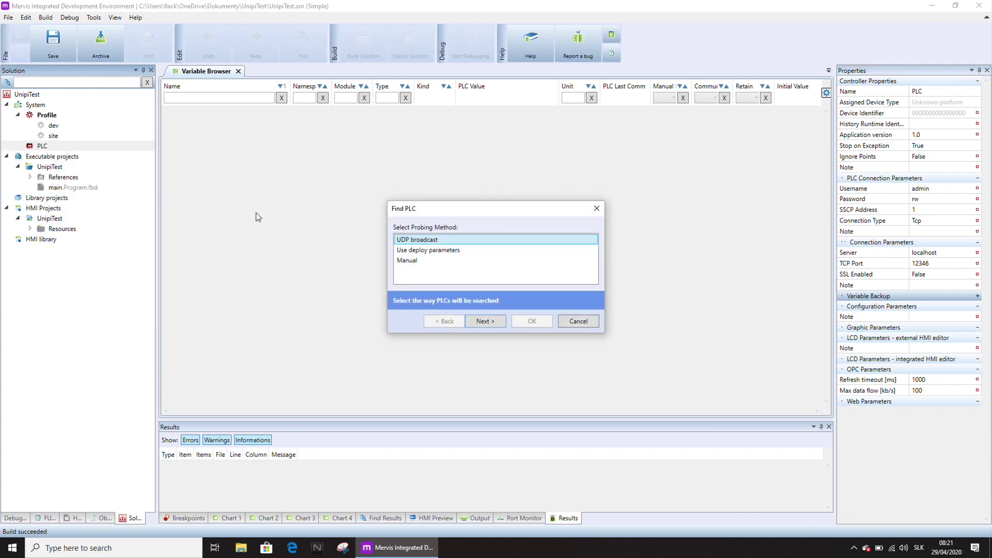
click(485, 322)
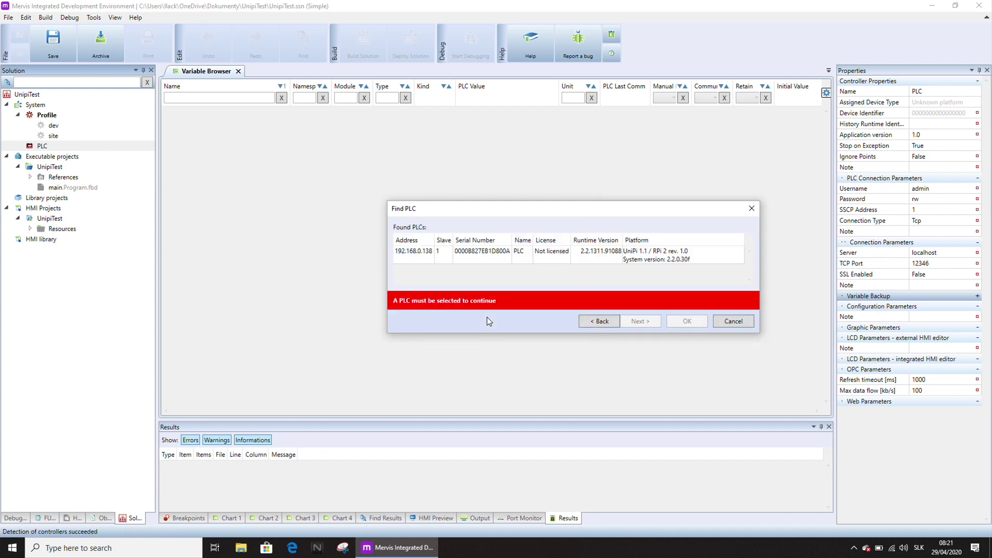
click(467, 263)
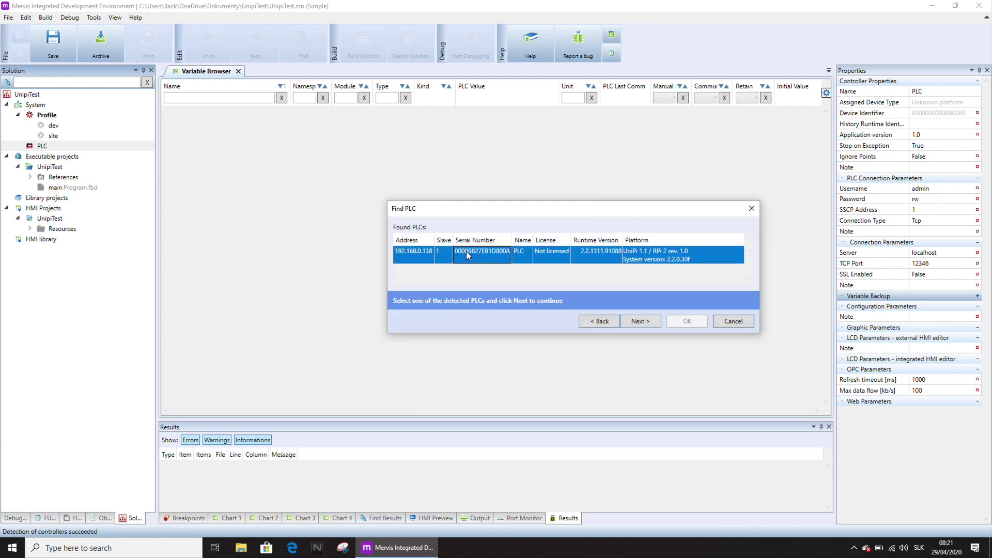
click(643, 321)
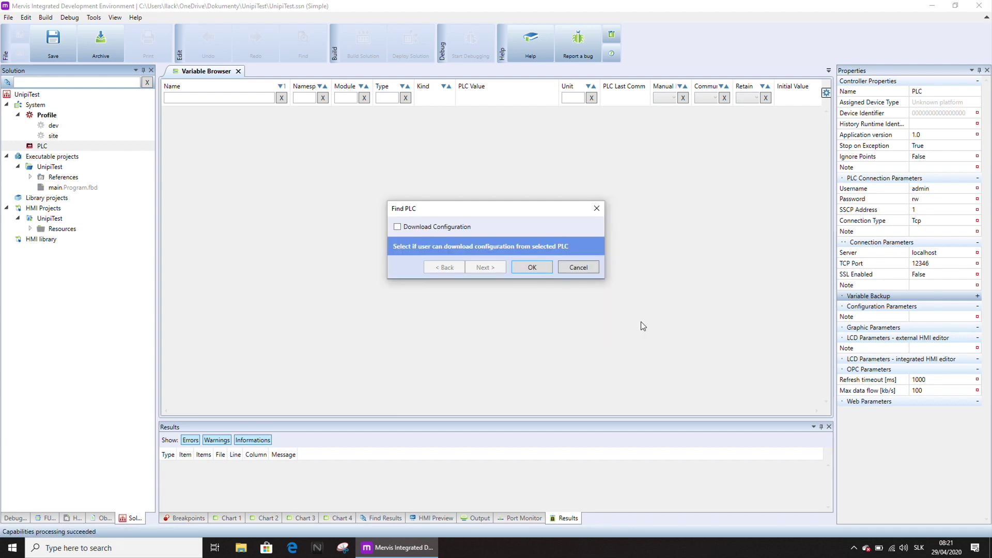
click(397, 227)
click(523, 269)
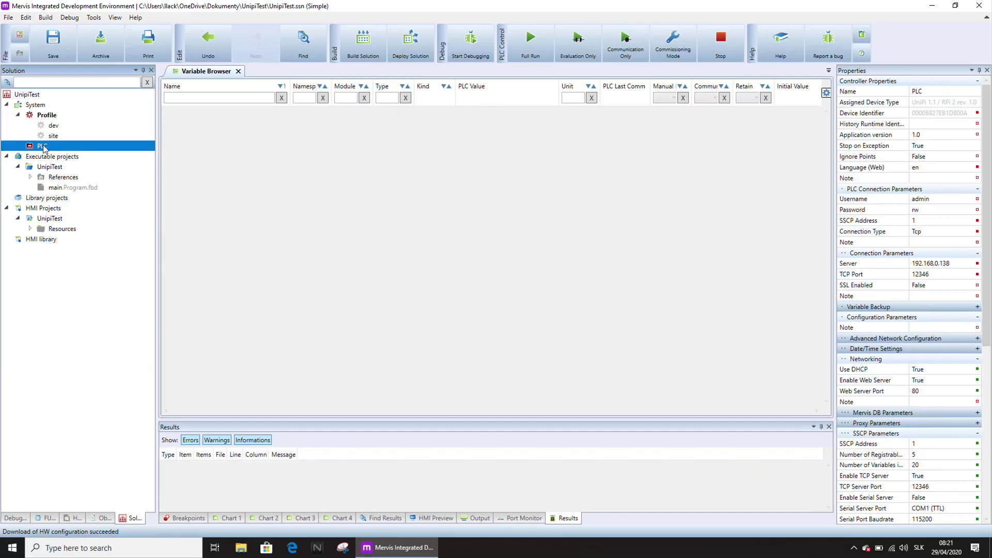
Step: Add a communication channel to the PLC and expand the PLC node in the solution tree
right_click(45, 149)
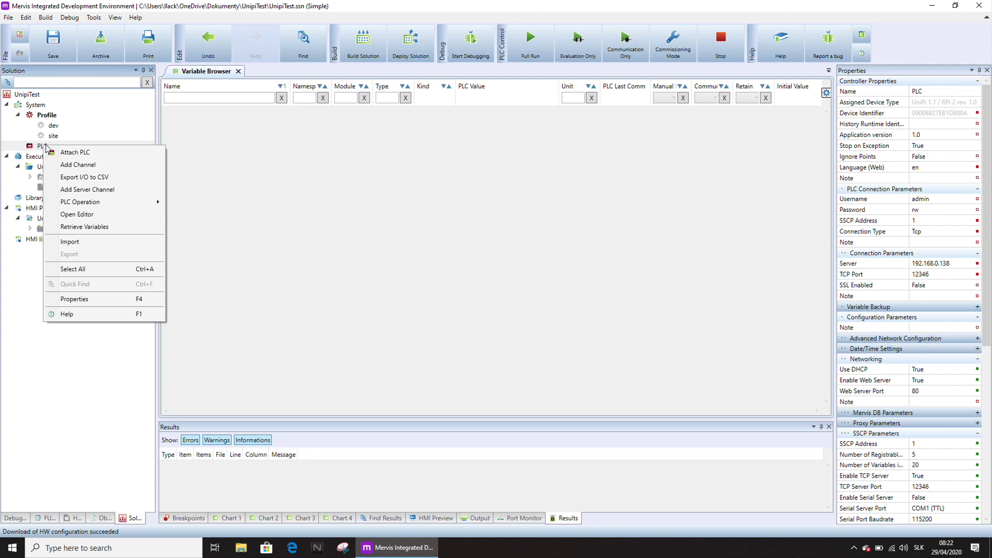
click(78, 166)
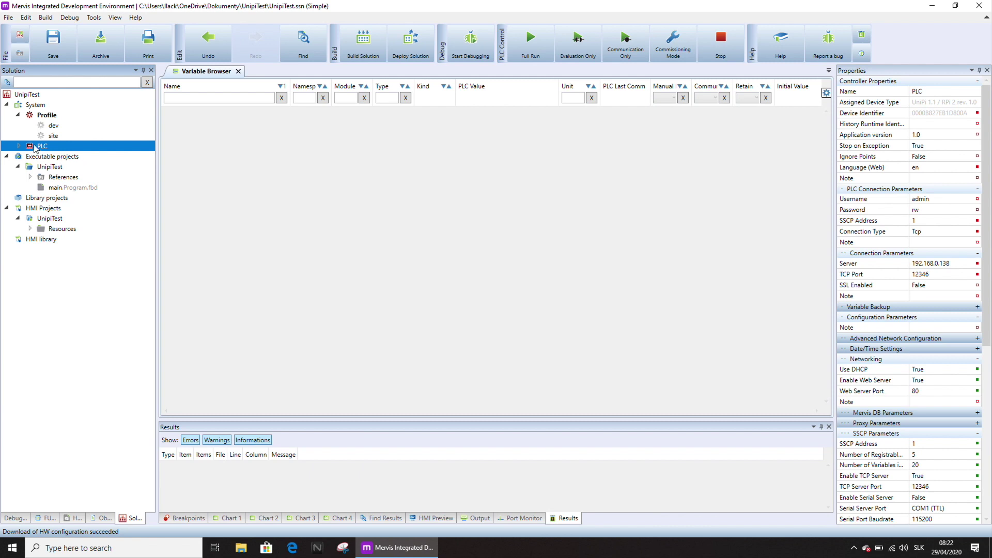
click(18, 146)
Step: Set the new channel's protocol to Modbus and its link protocol to Tcp
click(58, 157)
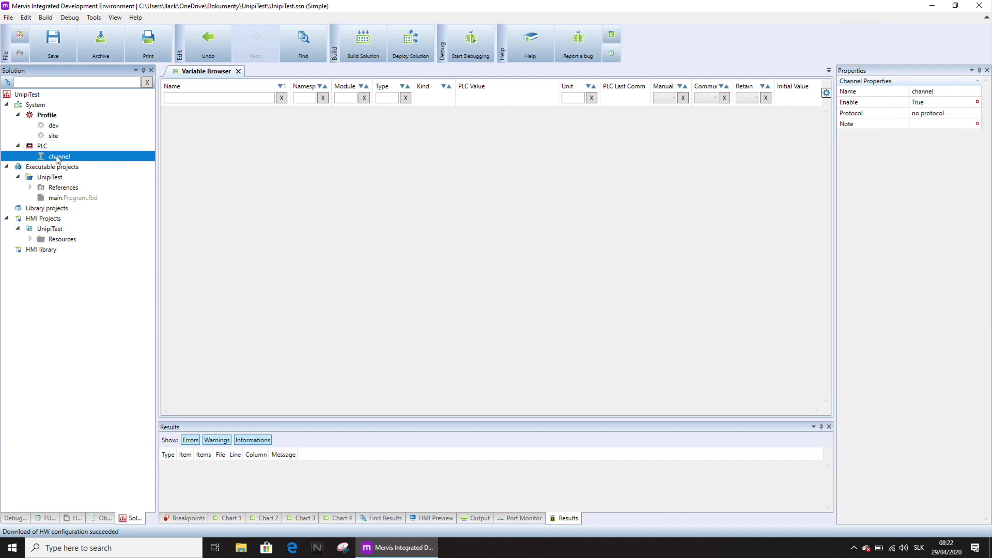
click(966, 112)
click(977, 113)
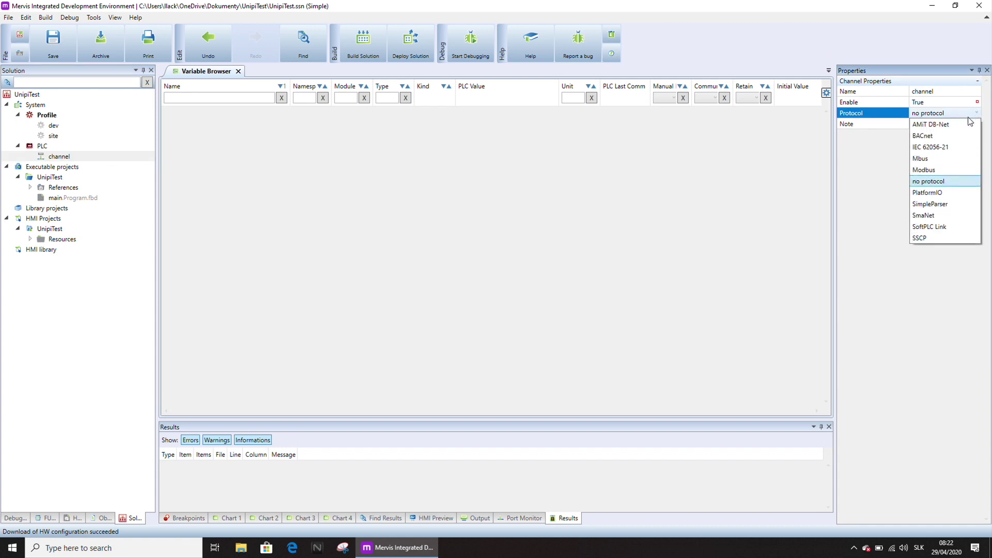
click(935, 170)
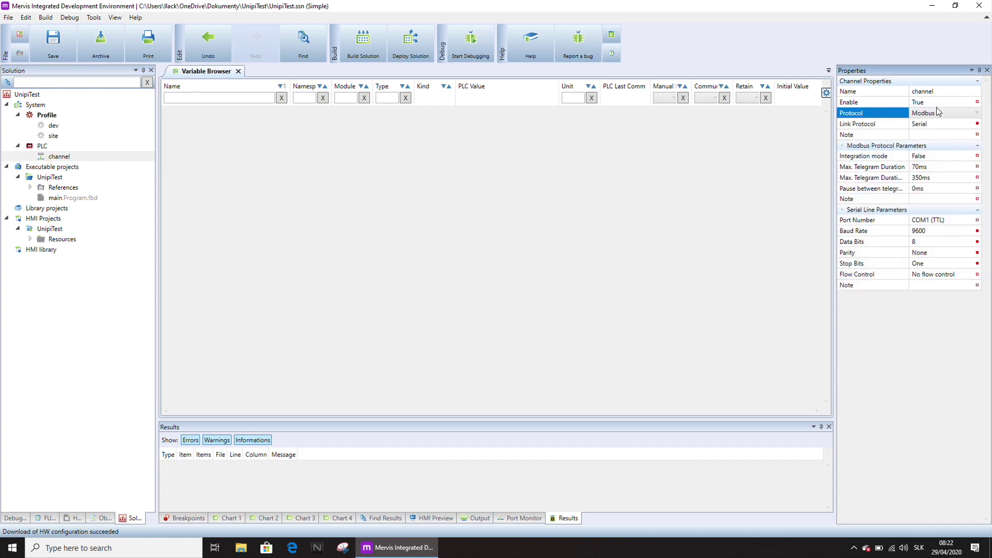
click(970, 127)
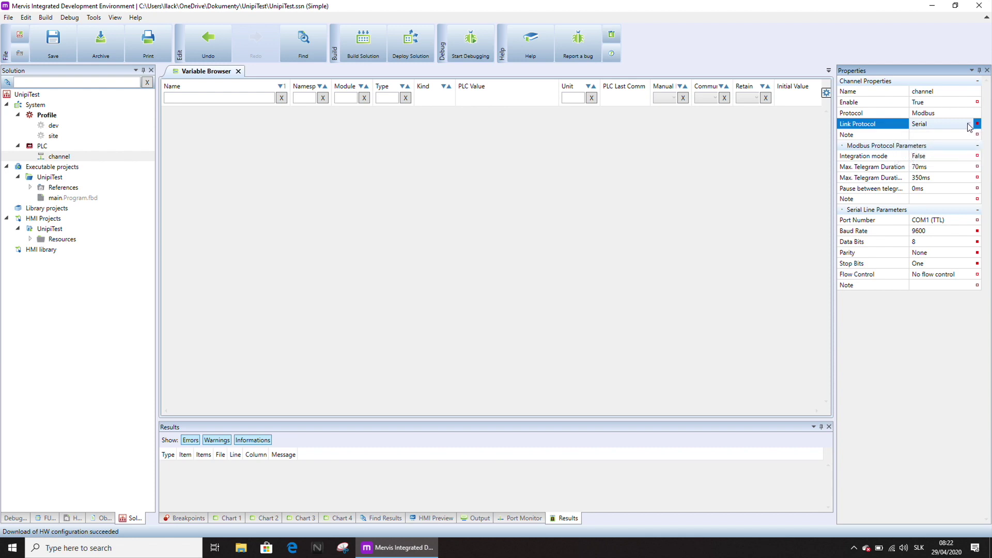
click(970, 124)
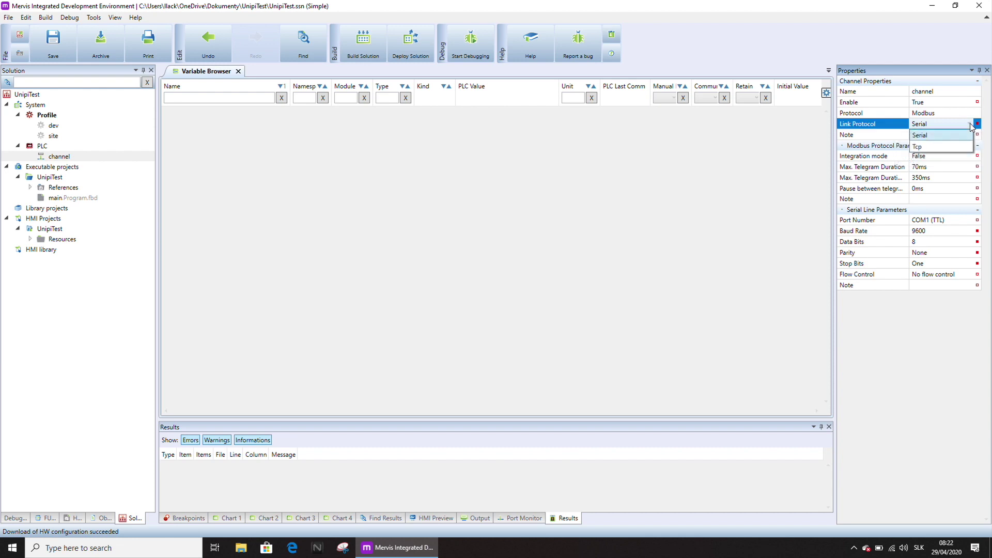
click(923, 147)
Step: Rename the channel as ModbusTCP
click(945, 92)
text(Modbus)
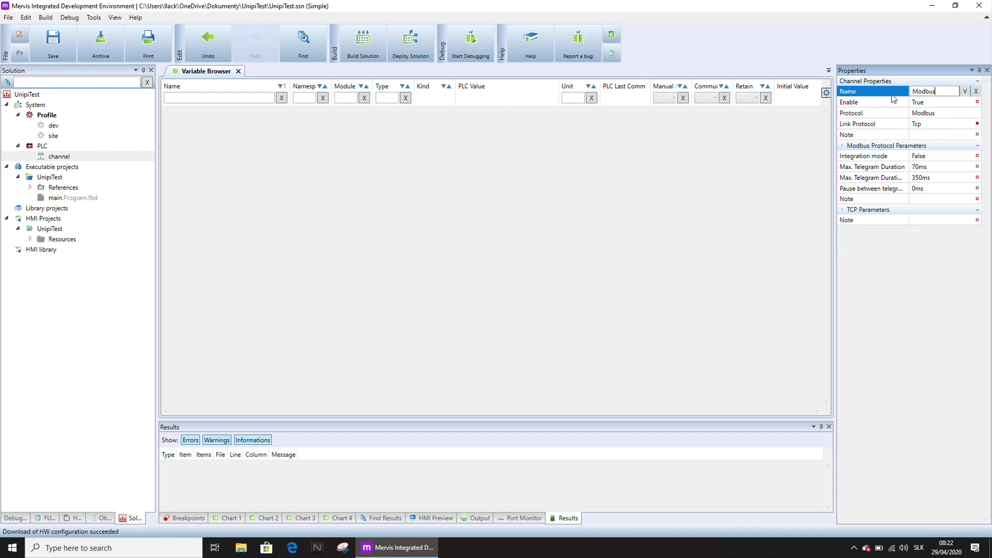
text(TCP)
key(Return)
Step: Add the UniPi 1 AO/DI/CNT library device from the UniPi Technology group to the ModbusTCP channel
click(64, 157)
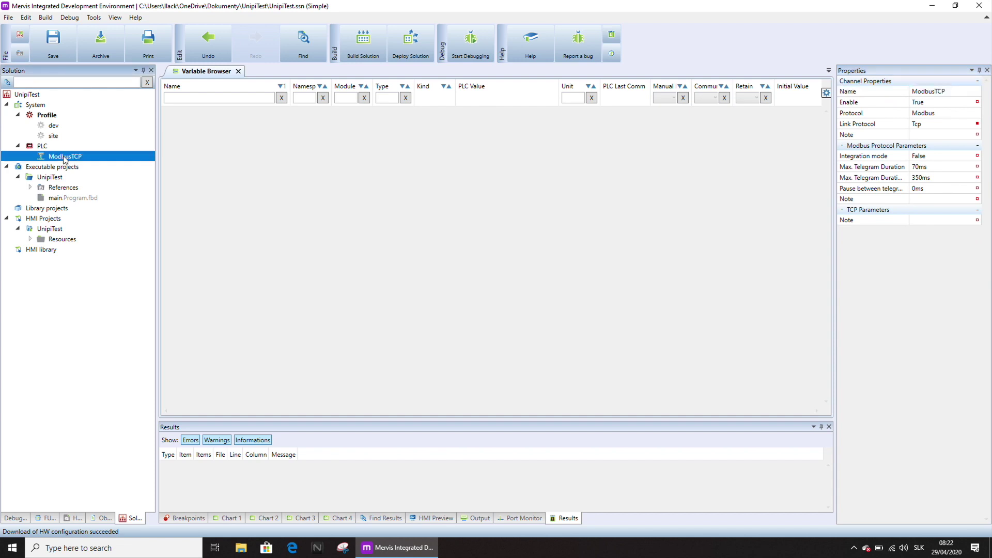
right_click(65, 159)
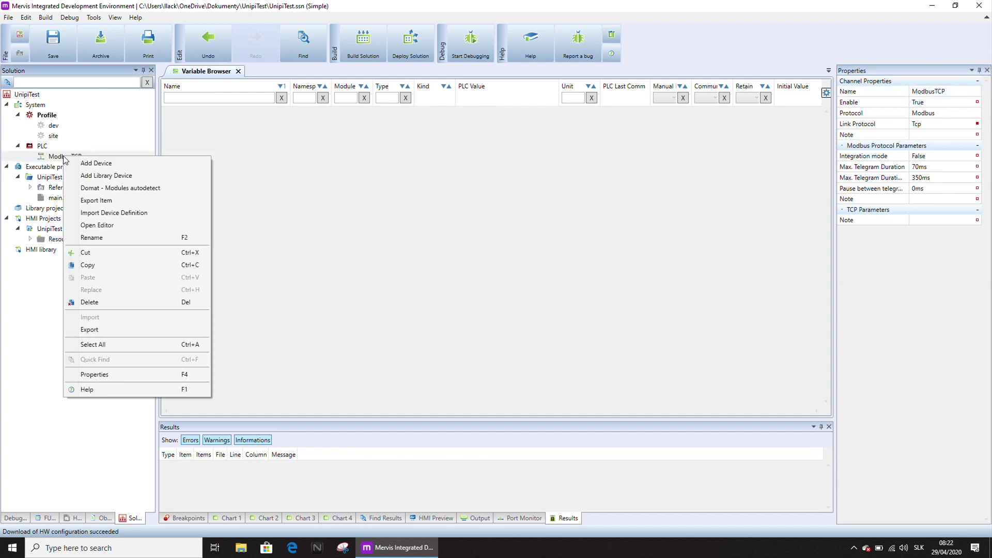
click(108, 176)
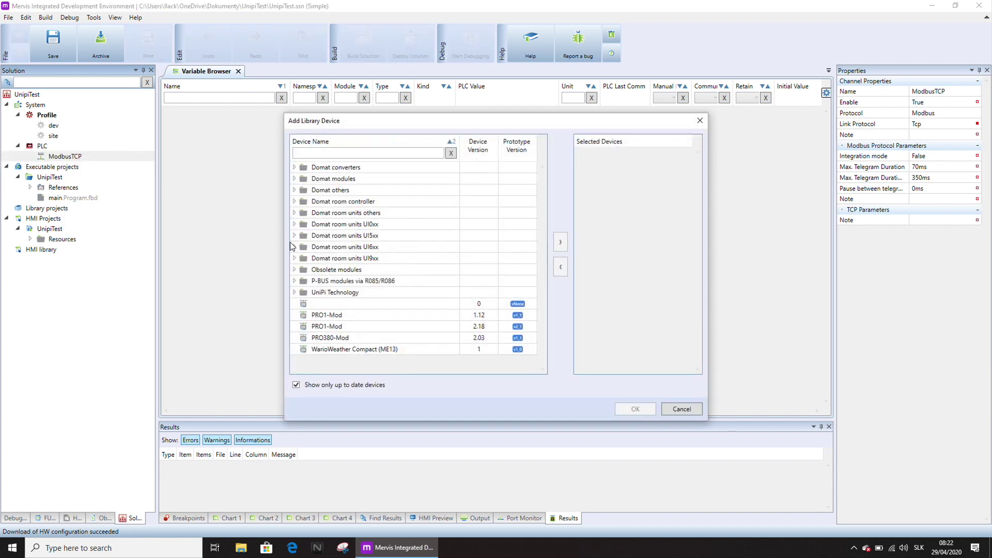
double_click(295, 293)
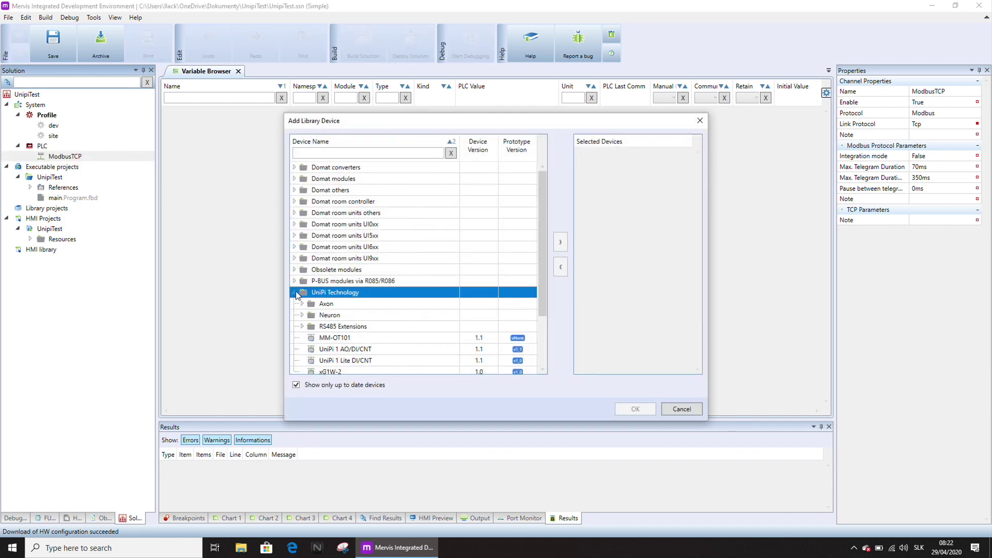
drag(541, 296, 539, 325)
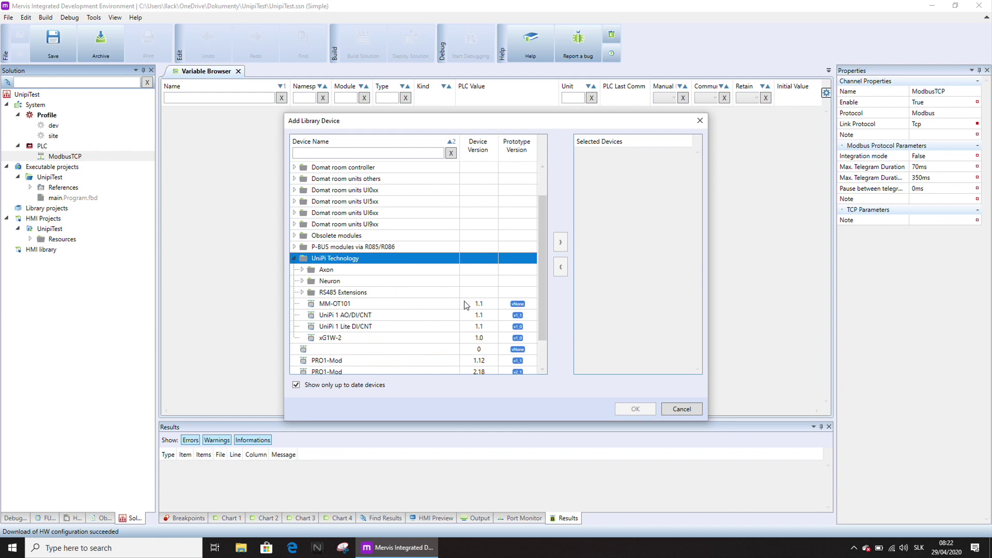
click(350, 316)
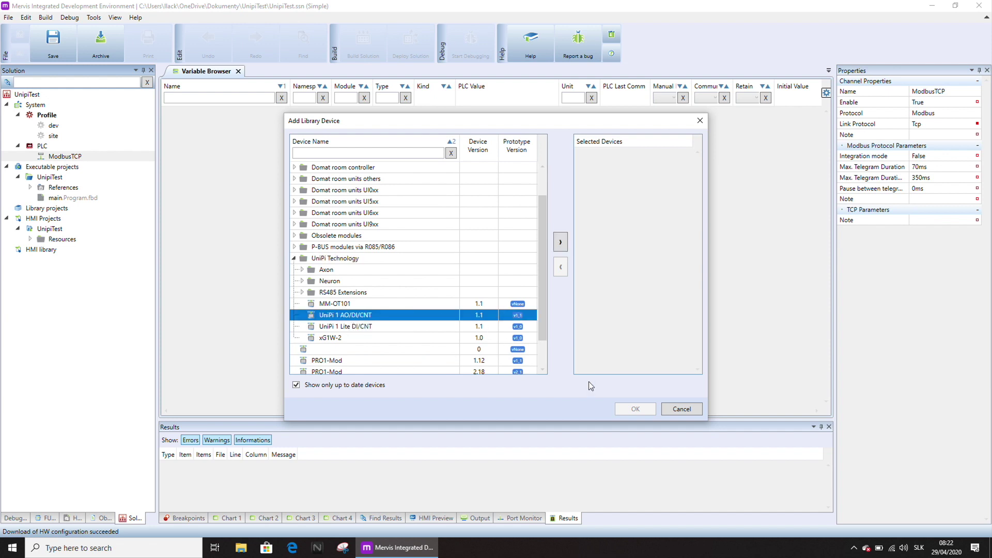
click(560, 242)
click(635, 409)
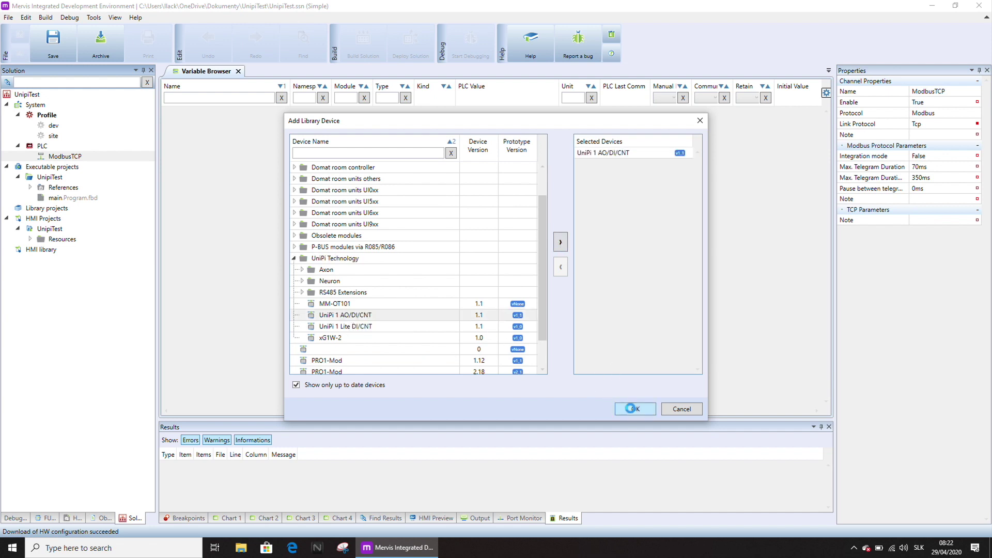
Step: Add a second communication channel to the PLC and select it in the solution tree
click(41, 146)
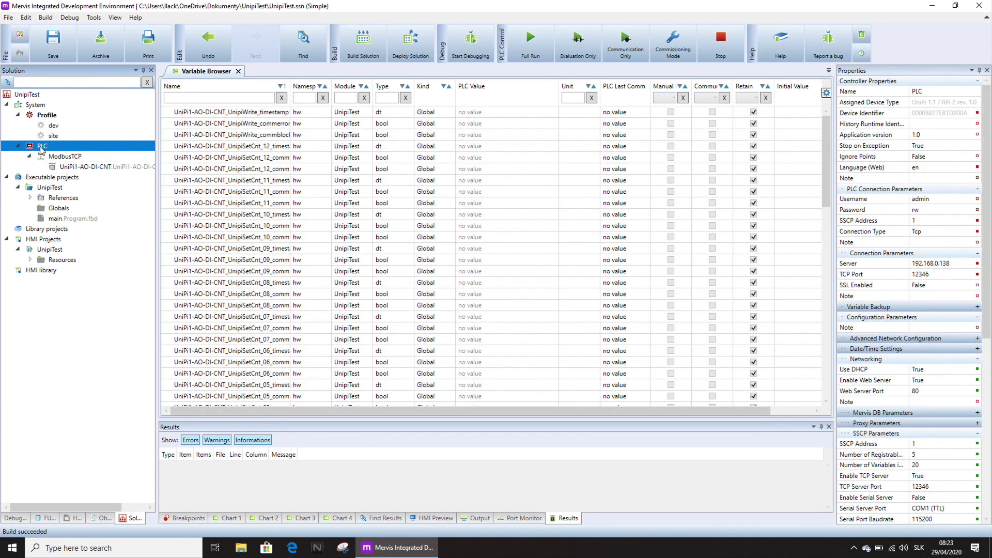
right_click(41, 149)
click(70, 168)
click(62, 156)
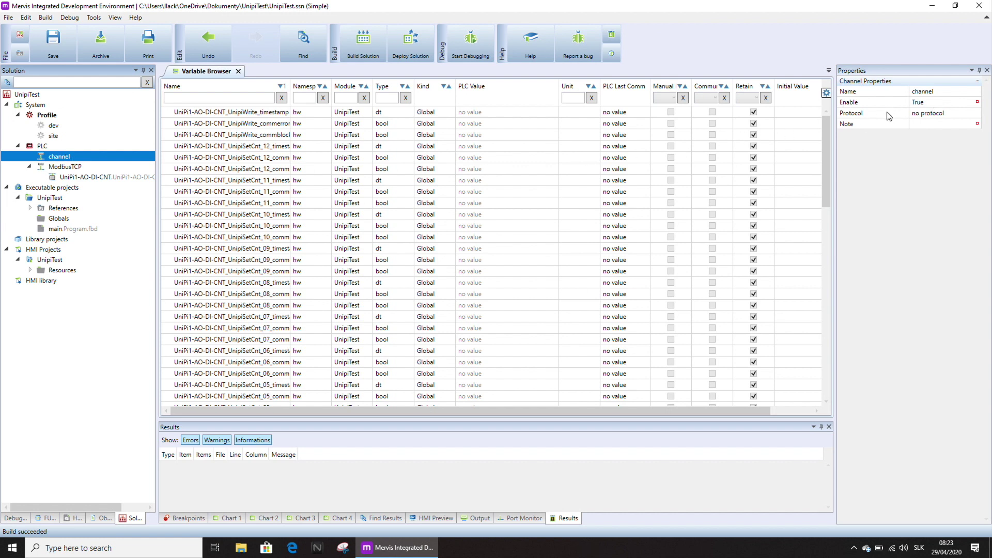
Step: Set the new channel's protocol to PlatformIO and rename the channel as I2C
click(974, 114)
click(978, 115)
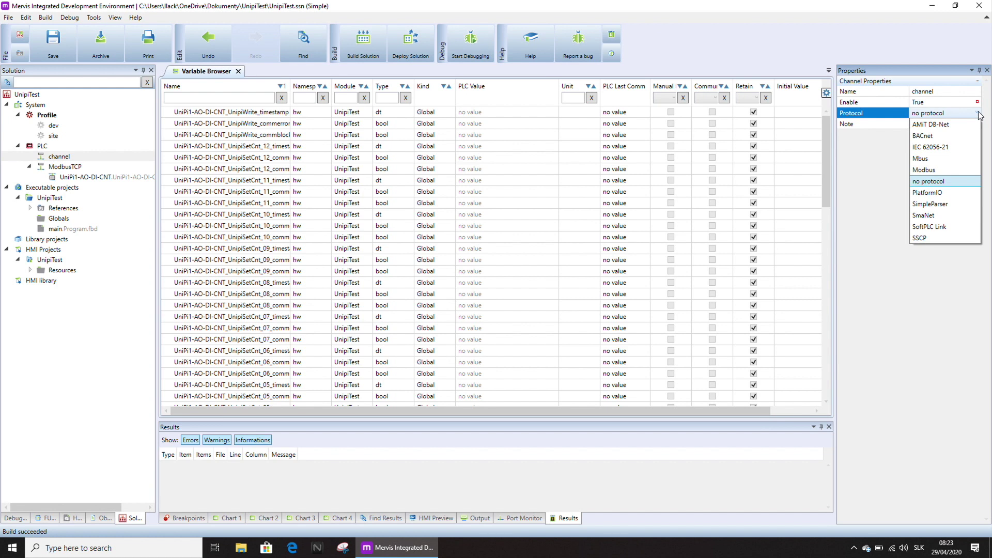
click(939, 193)
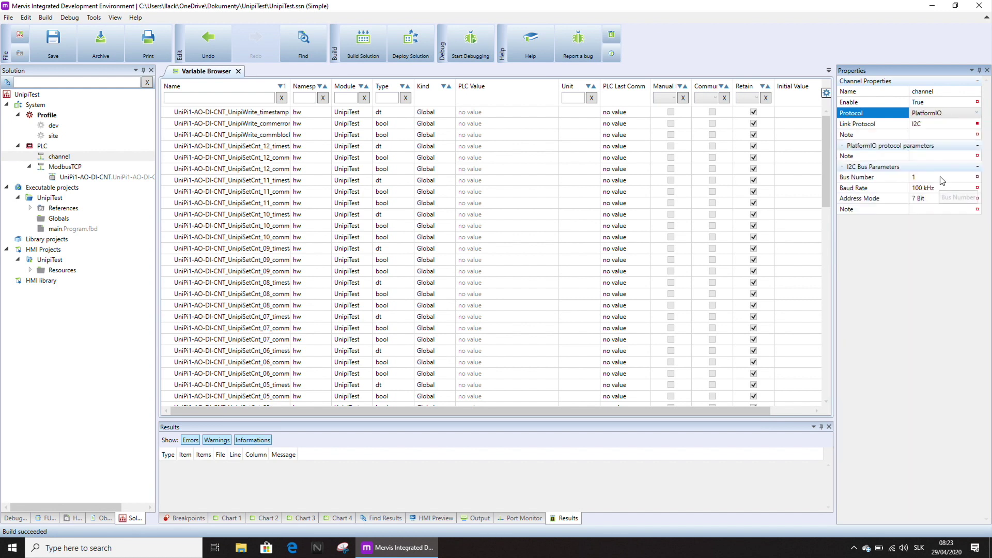
click(939, 95)
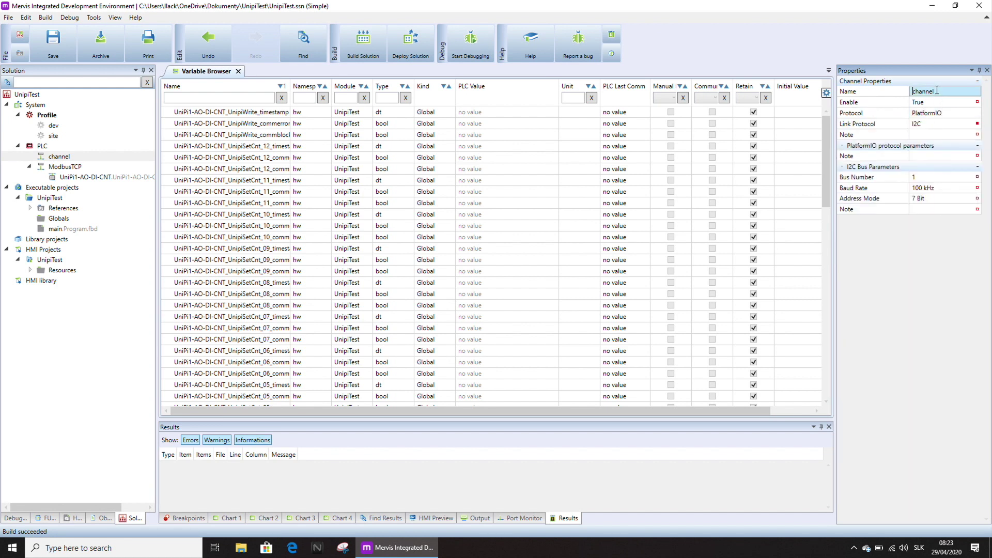
text(I2C)
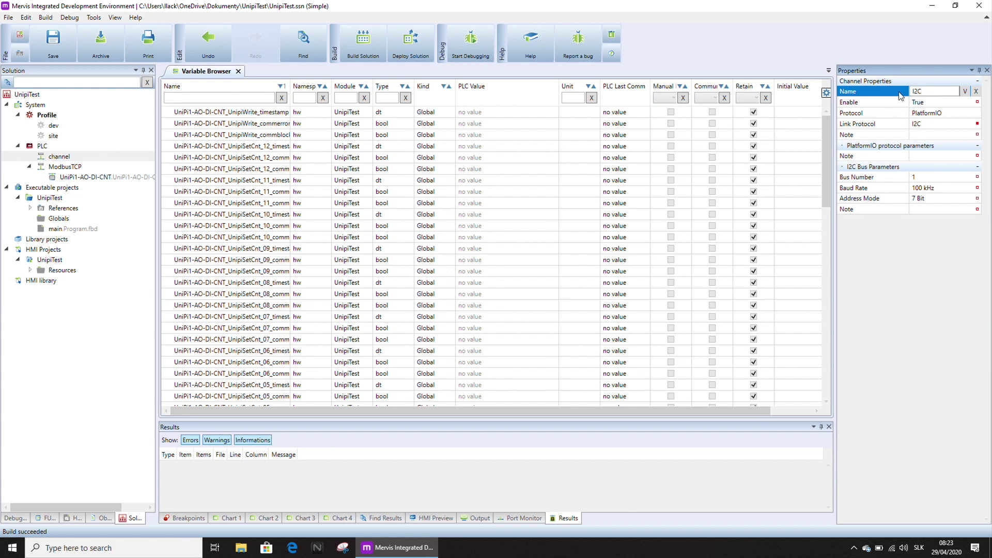
key(Return)
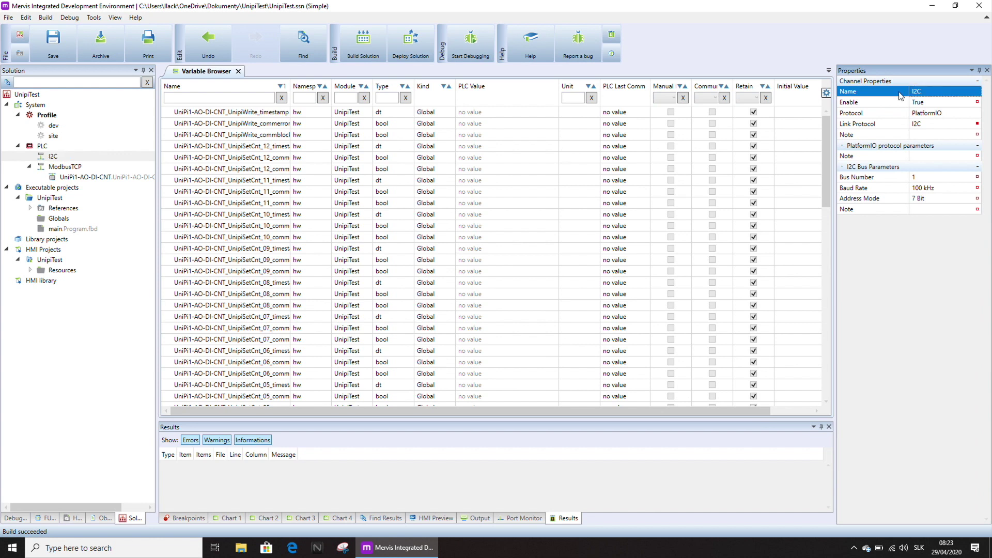
Step: Add the UniPi1_Relays and Analog-Inputs library devices from the UniPi (v1.1) I2C group to the I2C channel
click(52, 157)
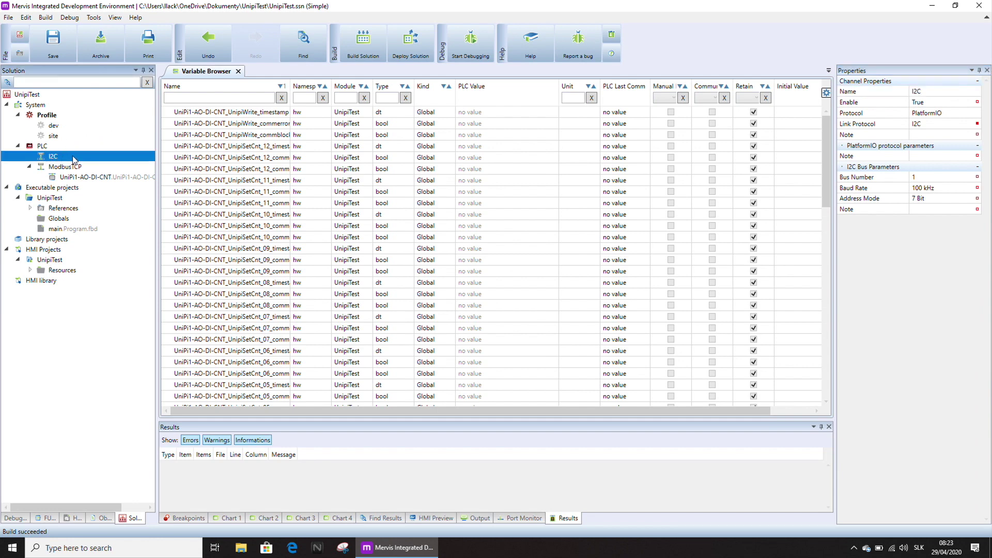
right_click(74, 160)
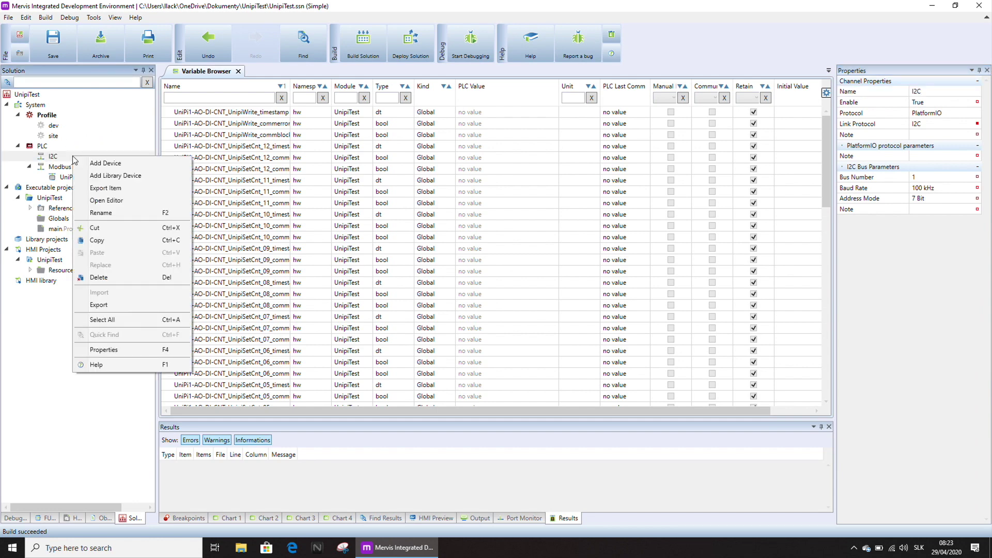
click(109, 176)
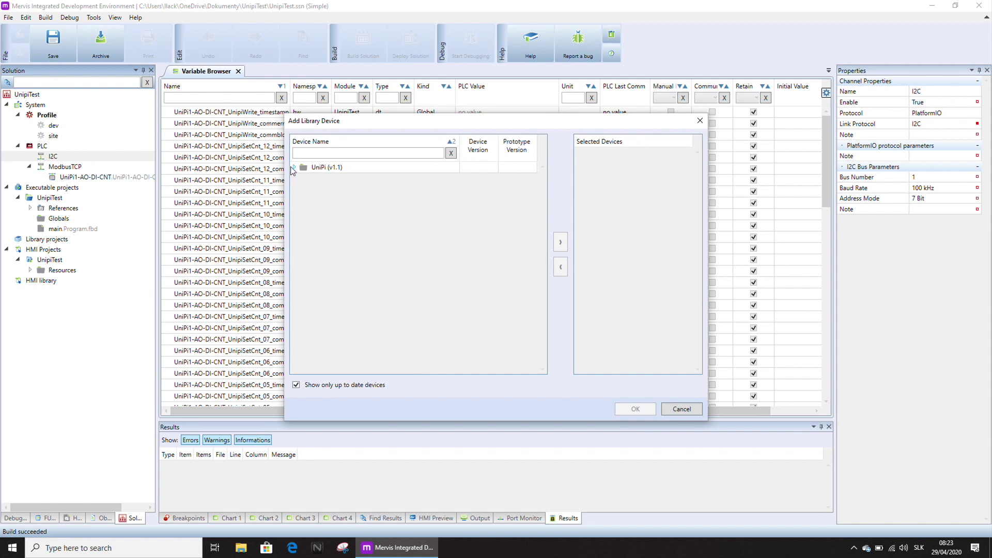
click(294, 168)
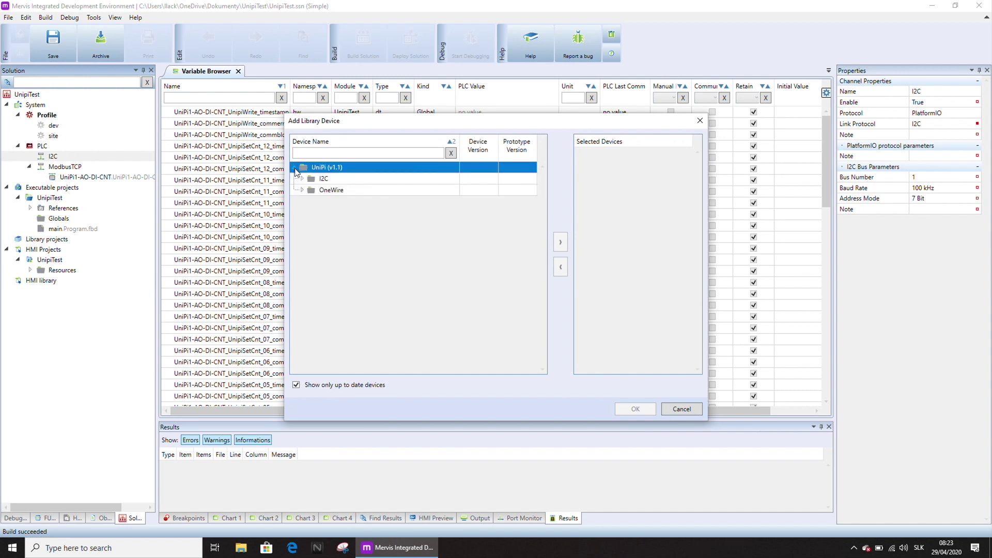
click(302, 178)
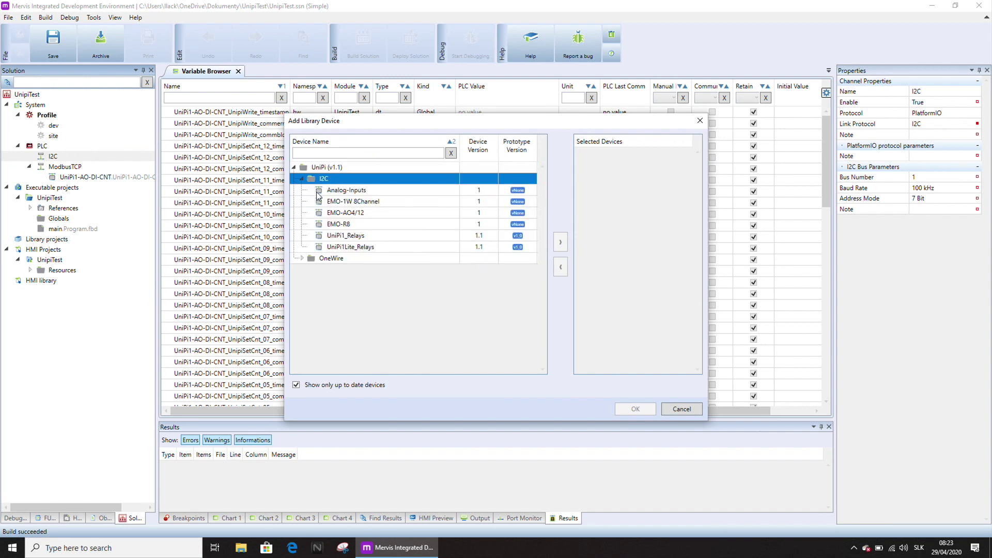
click(352, 237)
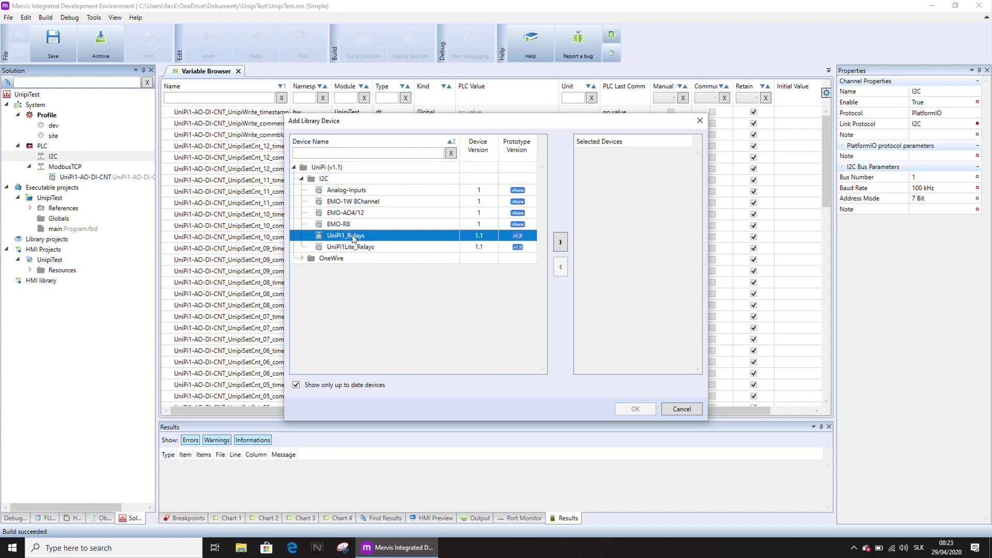
click(560, 243)
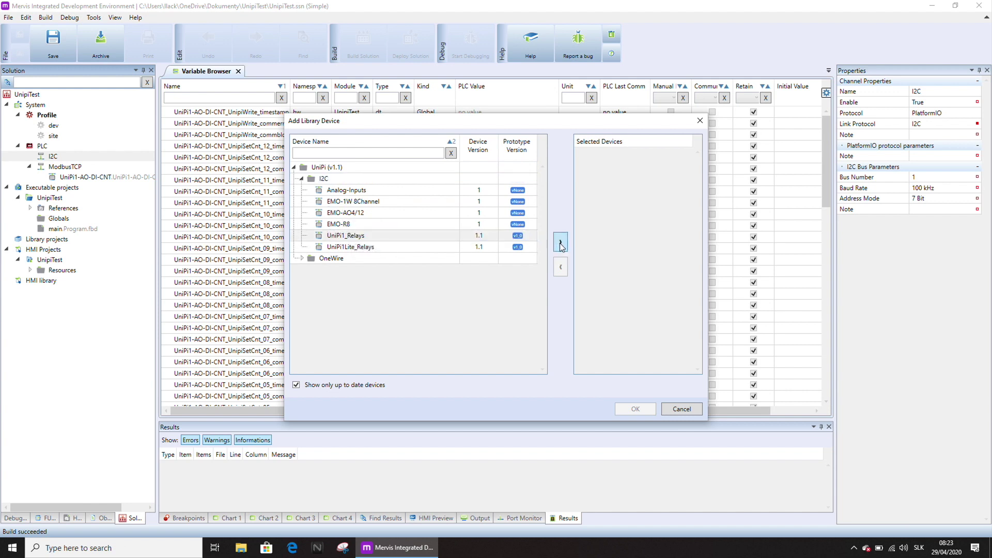
click(353, 193)
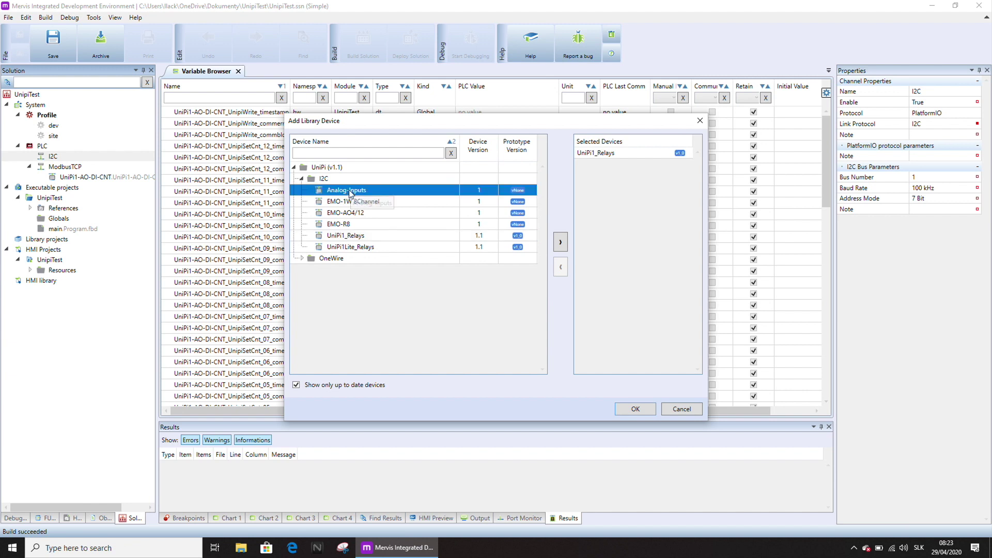
click(561, 244)
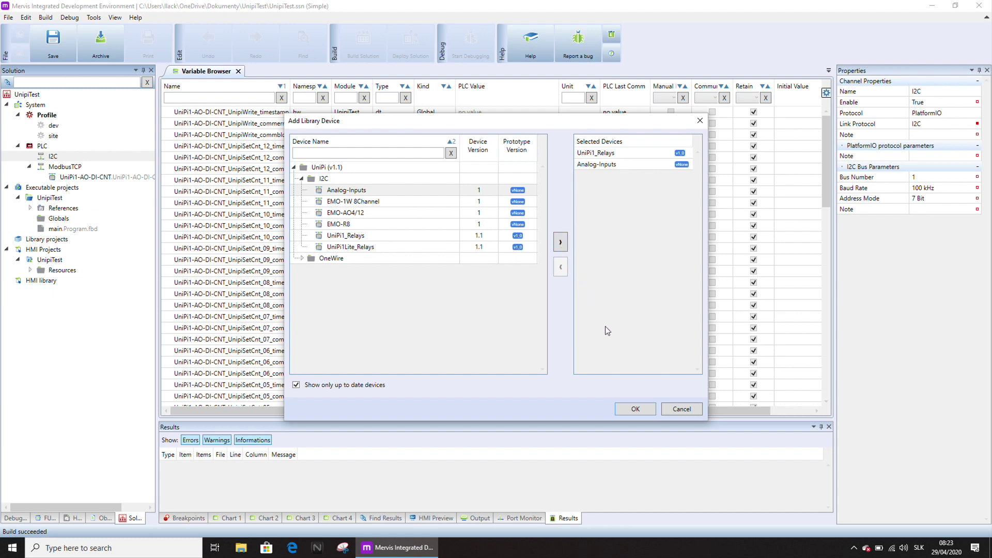
click(639, 409)
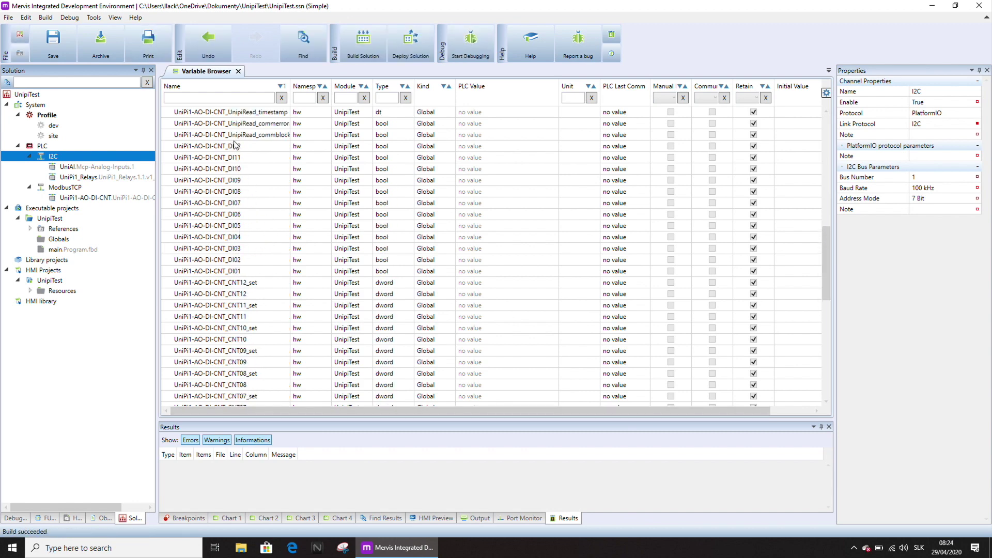
Step: Examine the digital input variables DI01 to DI12 and the relay variables Relay1 to Relay8 in the variable list
drag(236, 147, 237, 274)
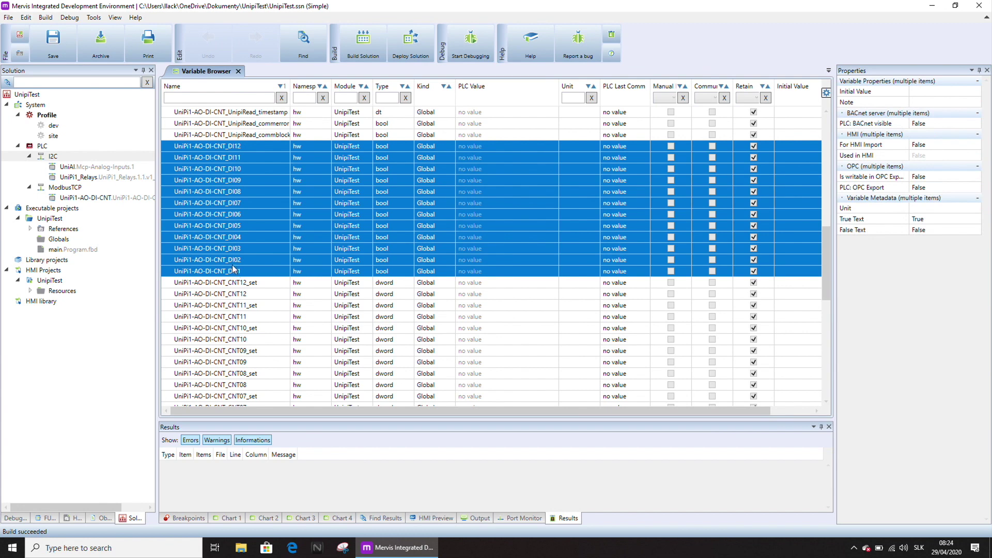
click(258, 273)
drag(829, 299, 826, 396)
drag(207, 238, 236, 318)
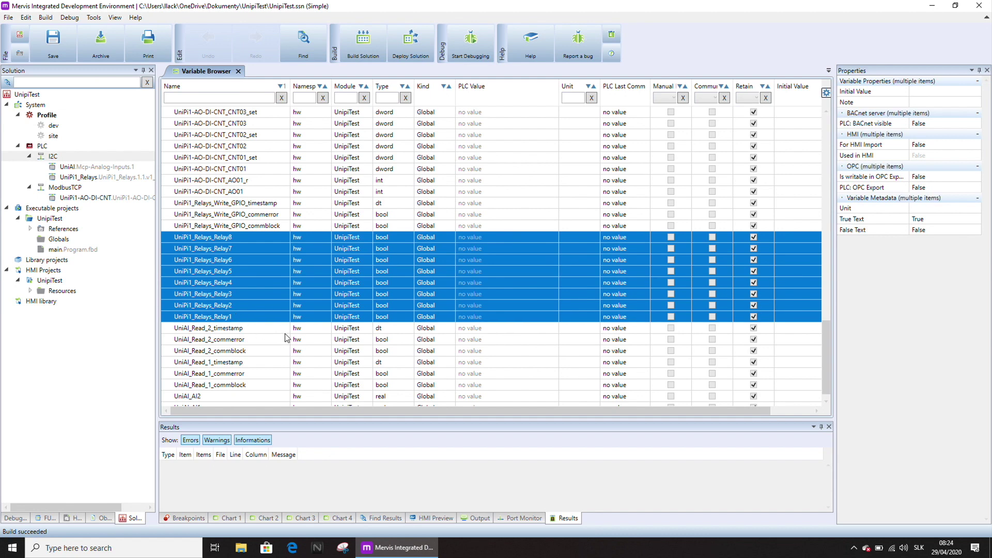
Step: Open the main FBD program of the UnipiTest executable project for editing
click(61, 250)
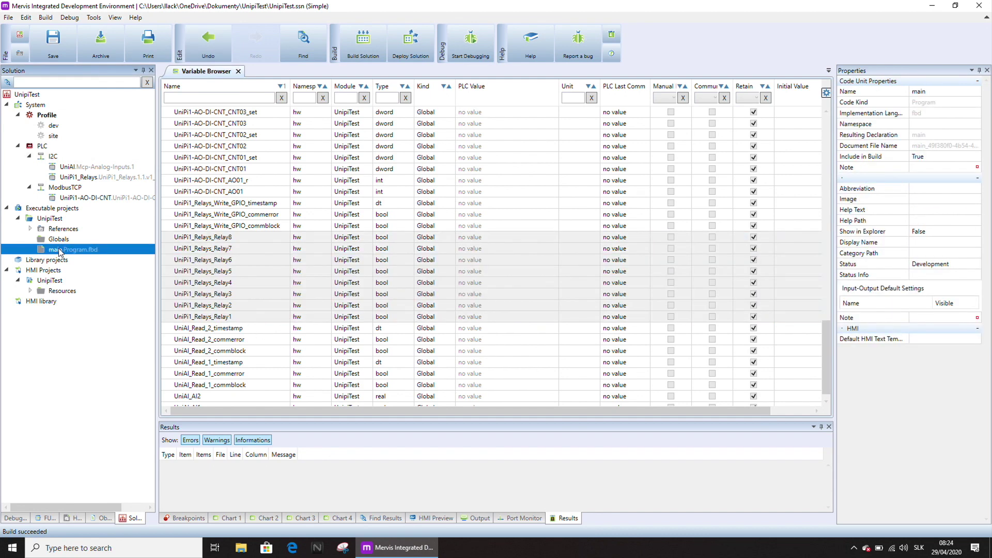
double_click(61, 250)
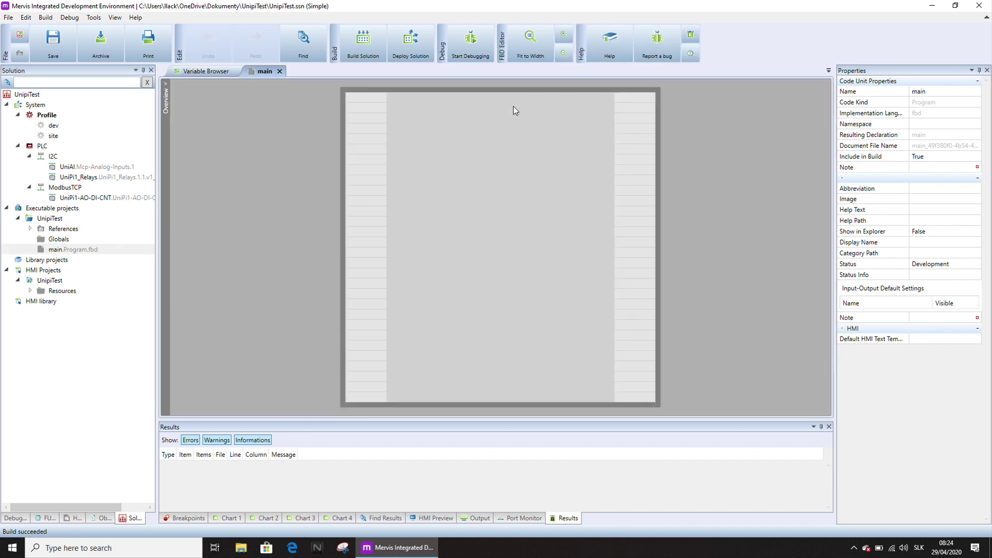
click(570, 40)
click(570, 39)
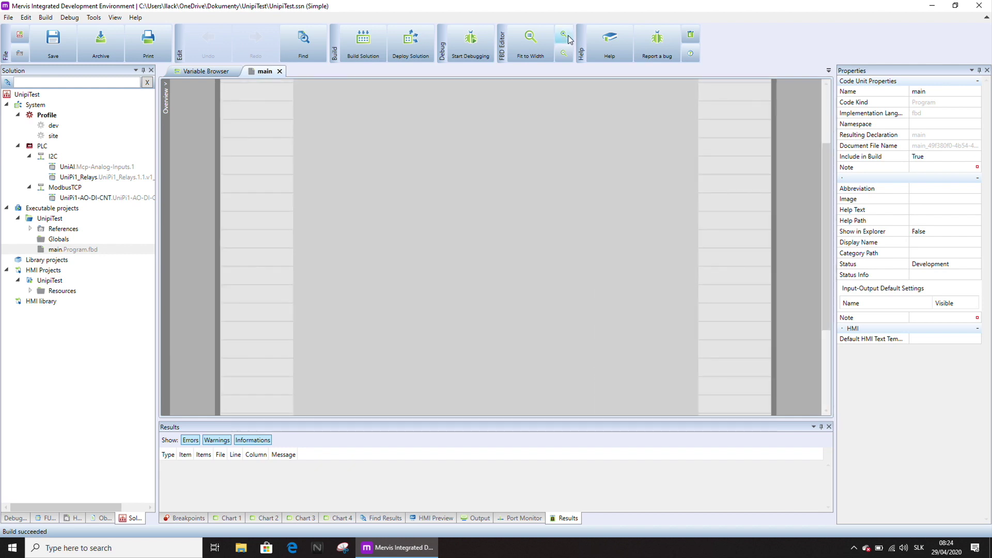
drag(826, 150, 838, 85)
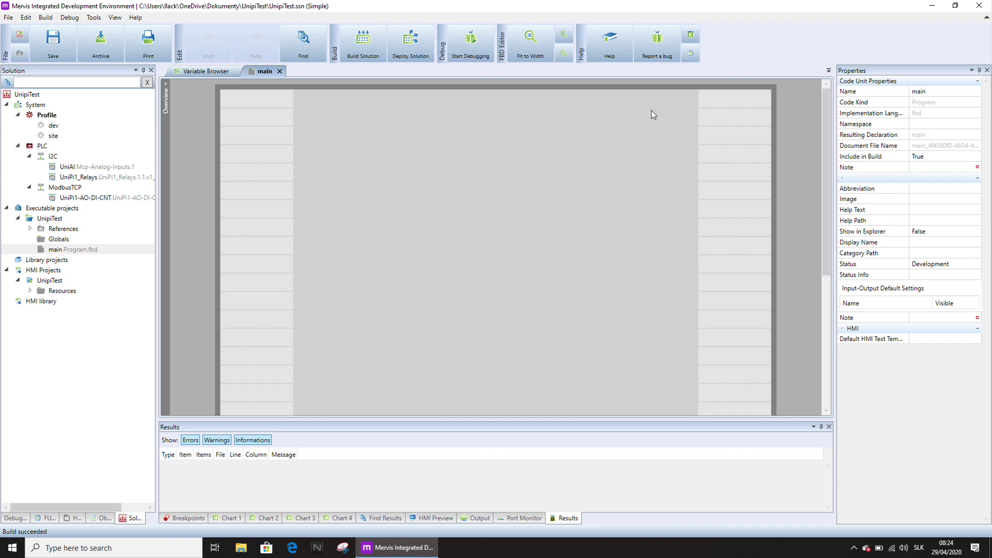
Step: Insert the existing global variable UniPi1-AO-DI-CNT_DI01 into the second input slot of the main FBD program
click(279, 117)
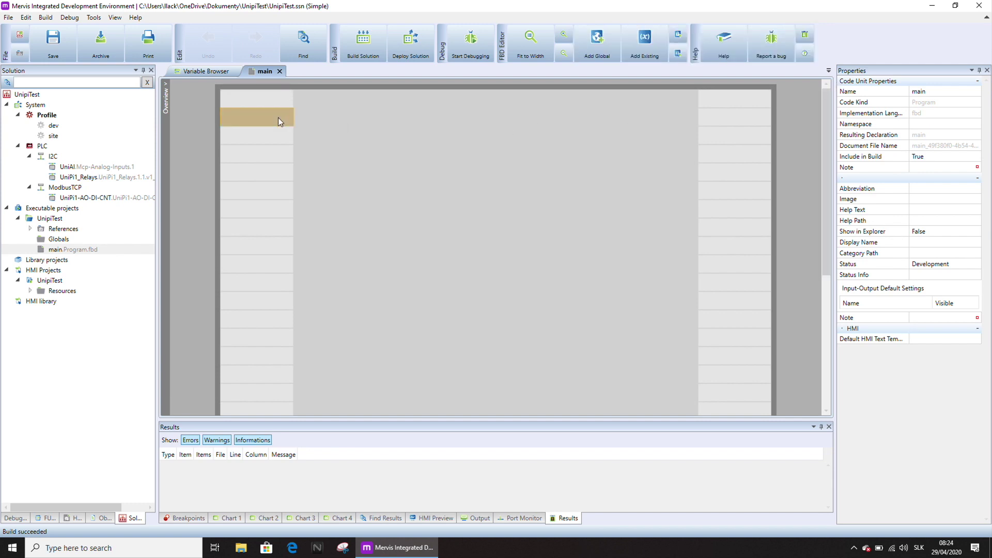
right_click(279, 117)
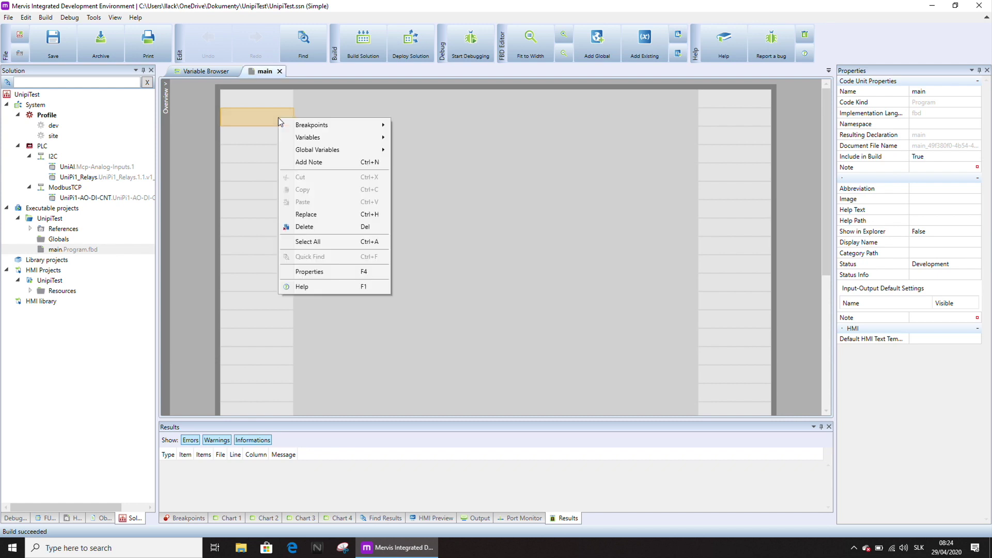
mouse_move(337, 150)
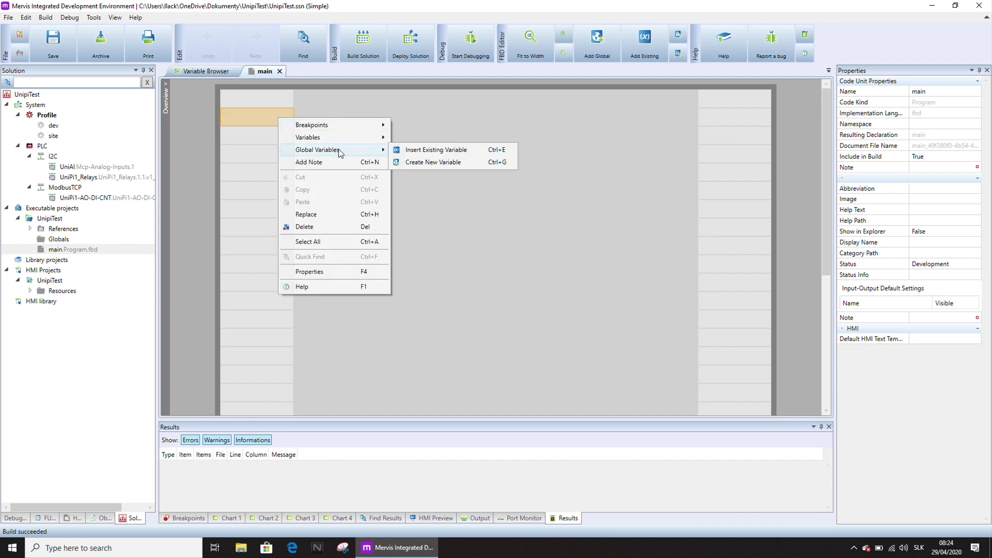
click(418, 150)
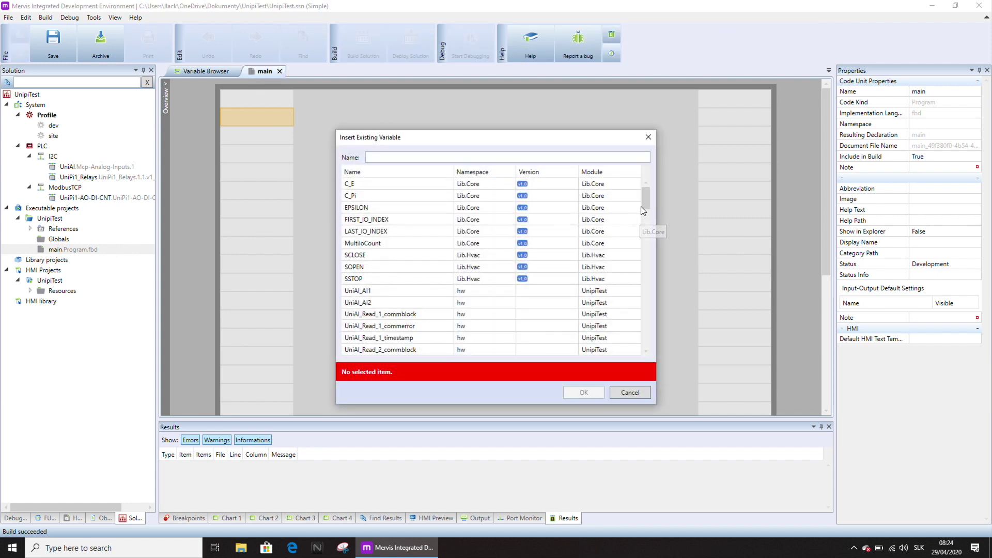
drag(645, 202, 645, 275)
click(393, 231)
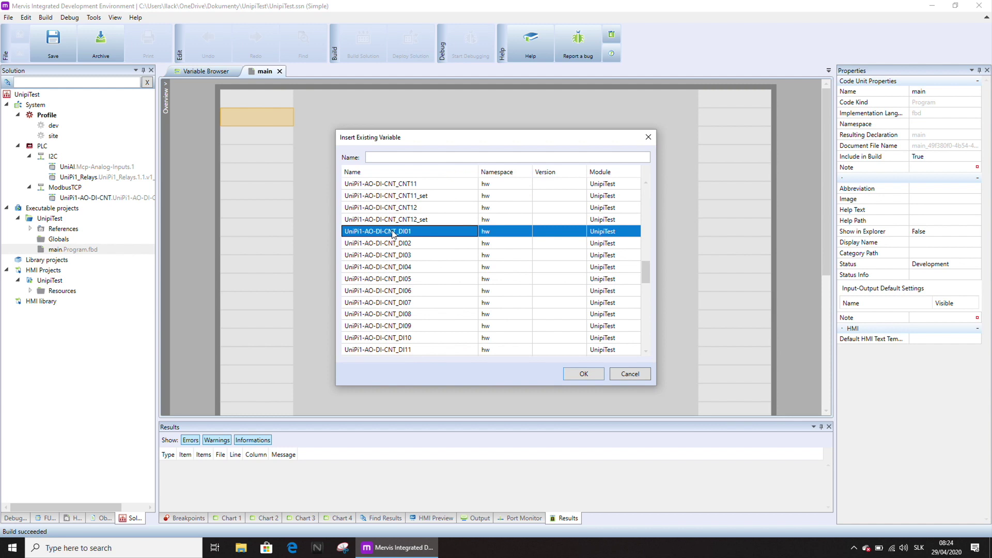
click(583, 374)
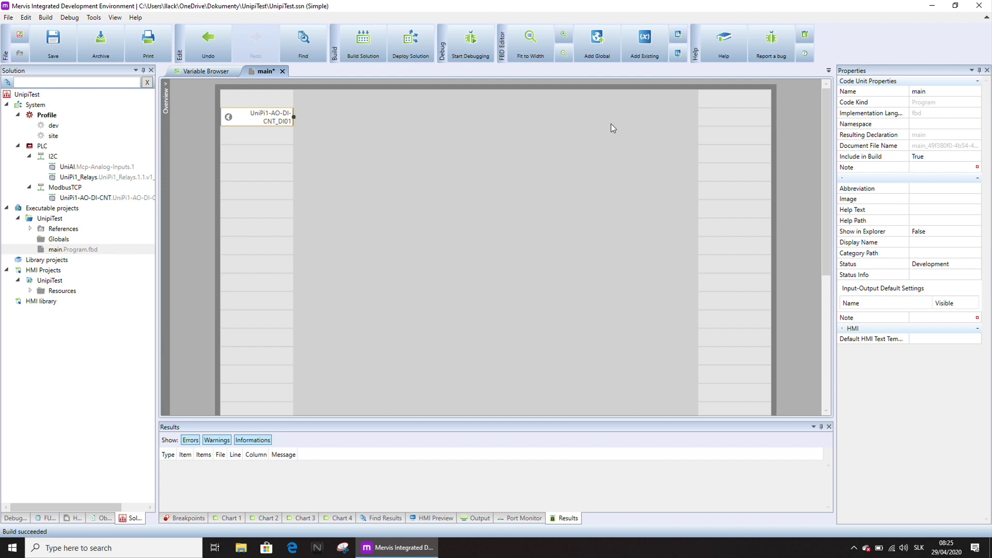
Step: Insert the existing global variable UniPi1_Relays_Relay1 into the second output slot and wire the DI01 input to it
click(720, 118)
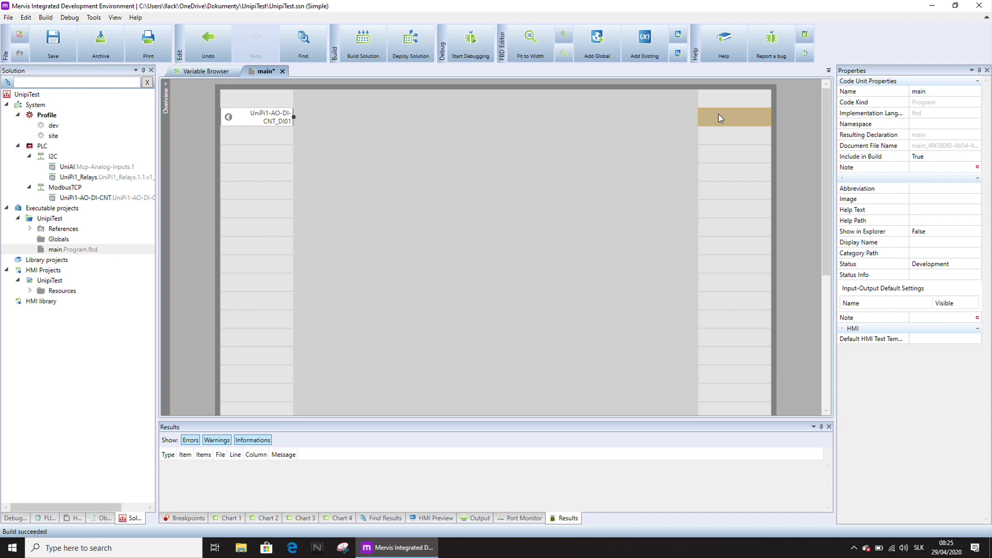
right_click(720, 118)
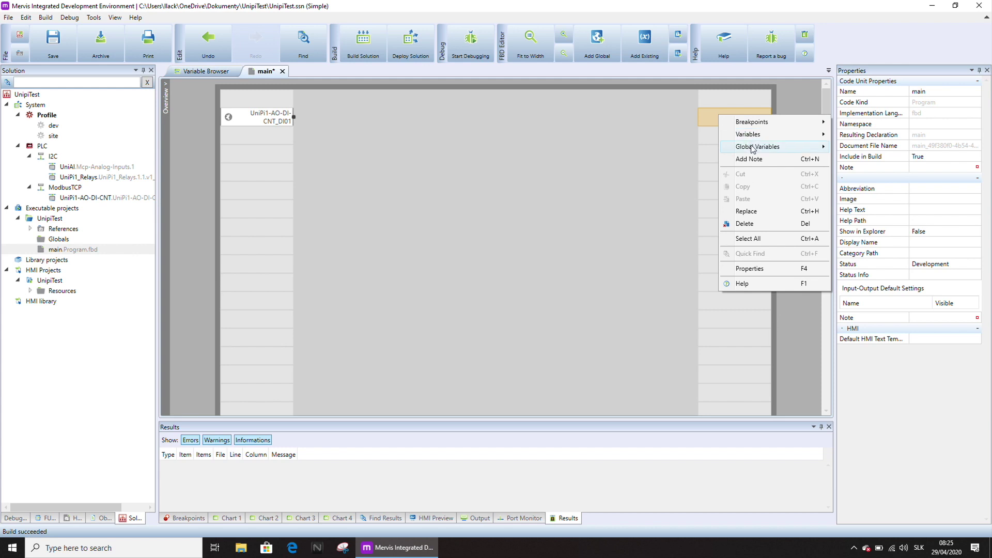
mouse_move(752, 148)
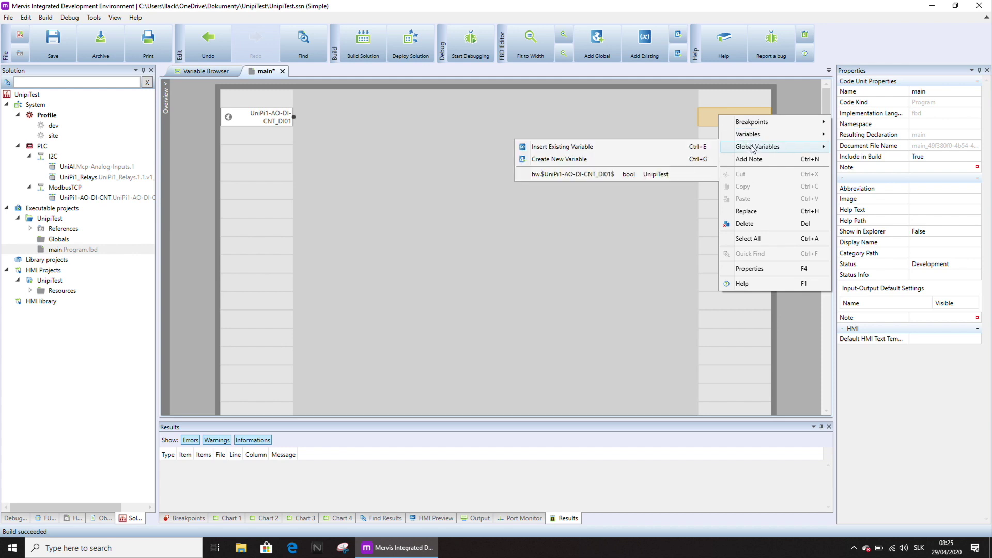
click(579, 147)
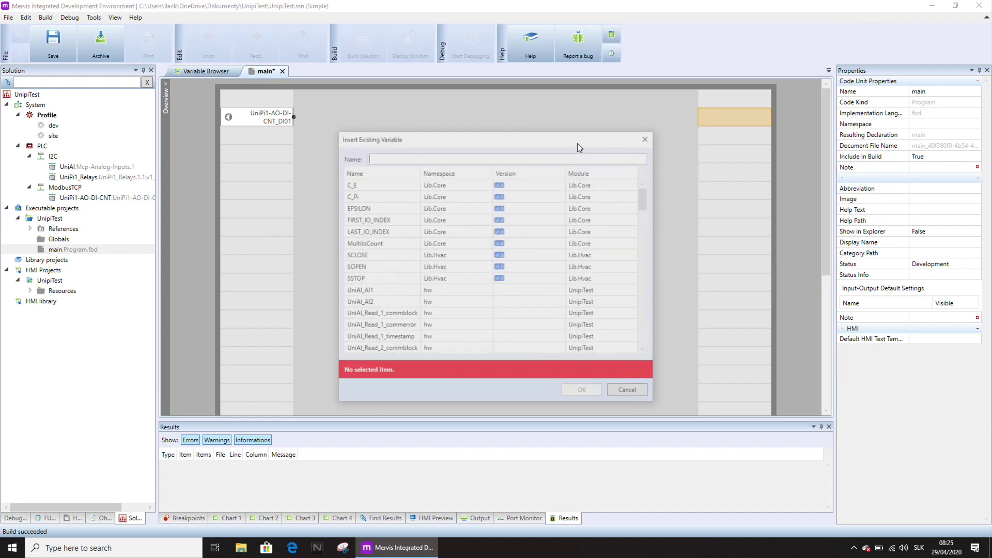
scroll(581, 212, down, 4)
click(468, 242)
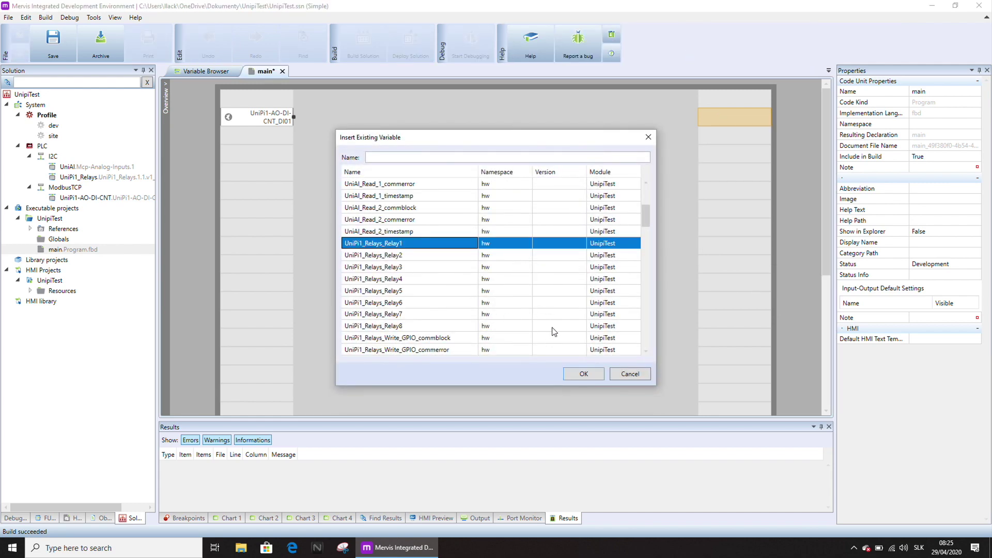
click(587, 376)
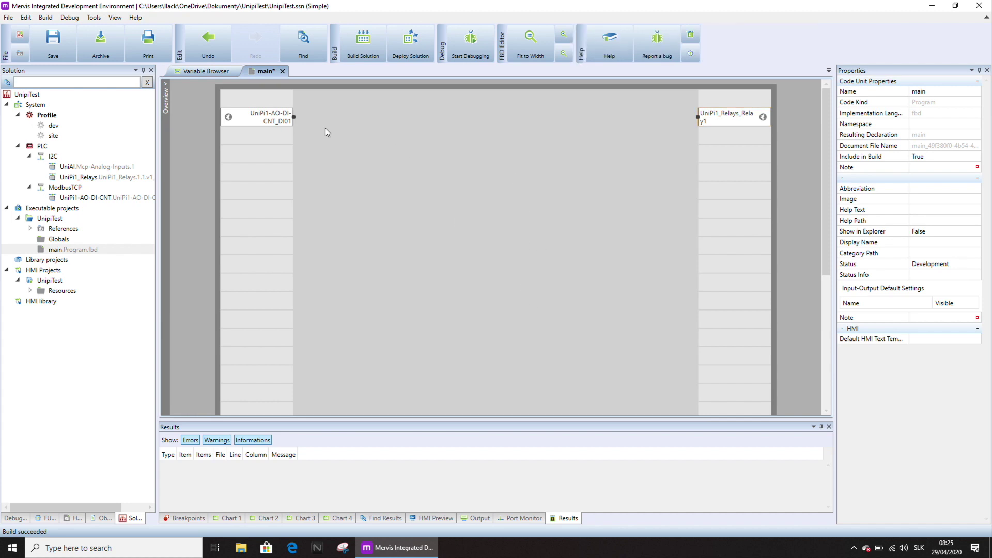
drag(294, 117, 698, 117)
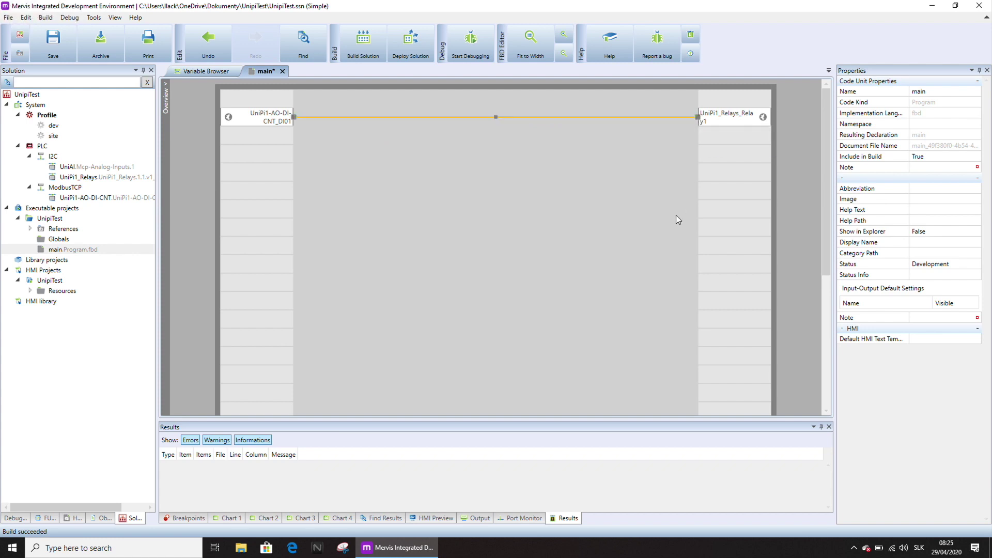
Step: Build the solution for the PLC and deploy it with warm restart, full run mode and boot project location Memory Area 1+2
click(359, 51)
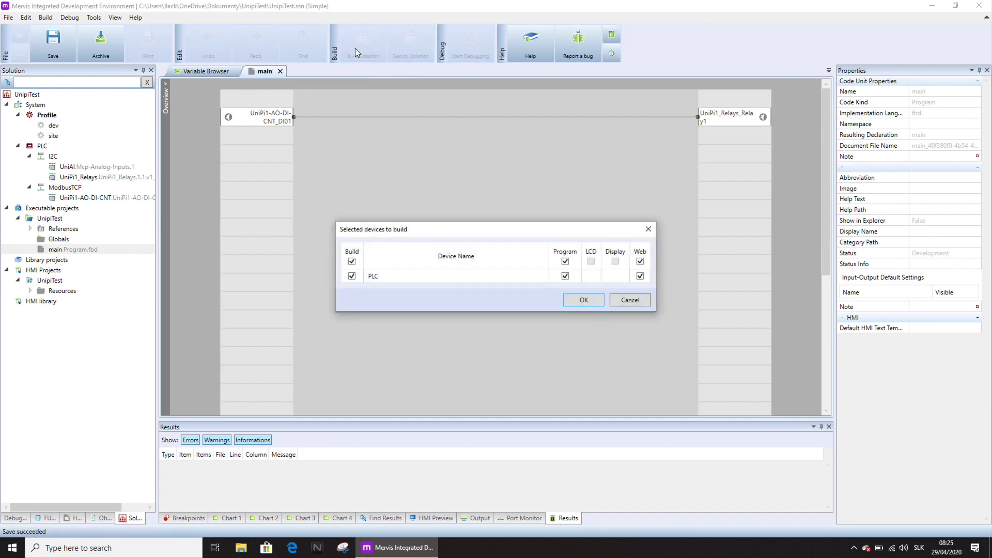
click(579, 301)
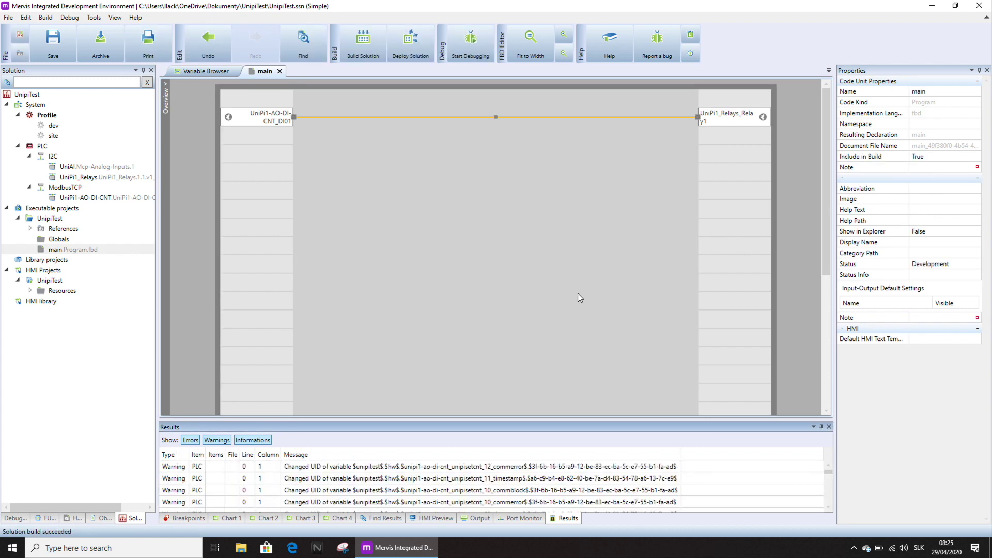
click(411, 44)
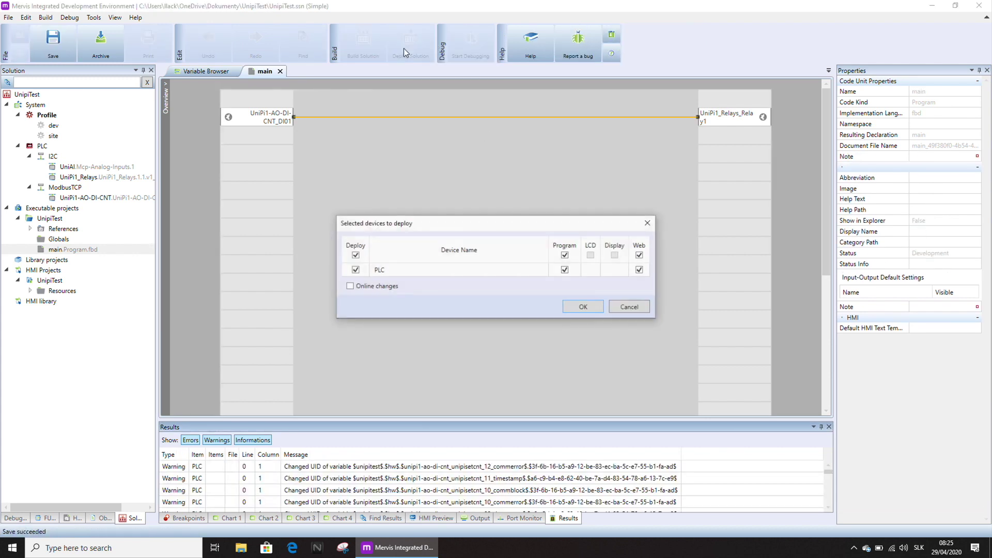
click(575, 307)
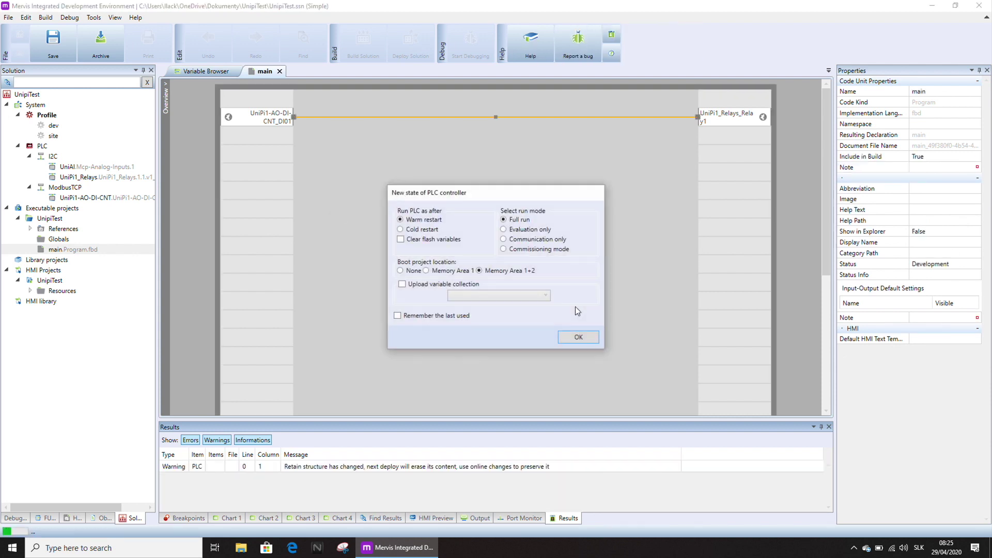
click(579, 338)
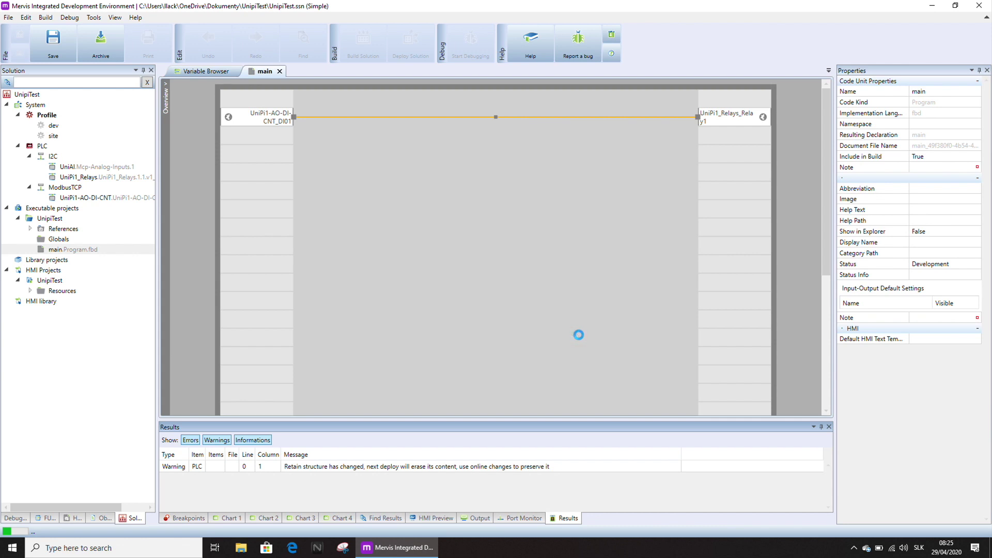